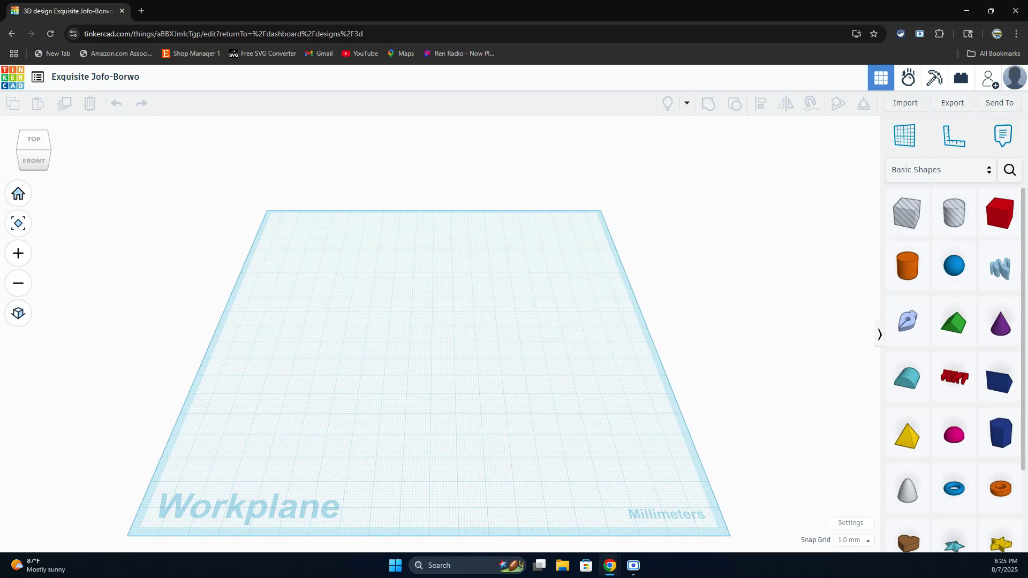
Examine the empty workplane in top and home views, at different zoom levels, and in orthographic and perspective projection.
{"action": "left_click", "coordinate": [34, 140]}
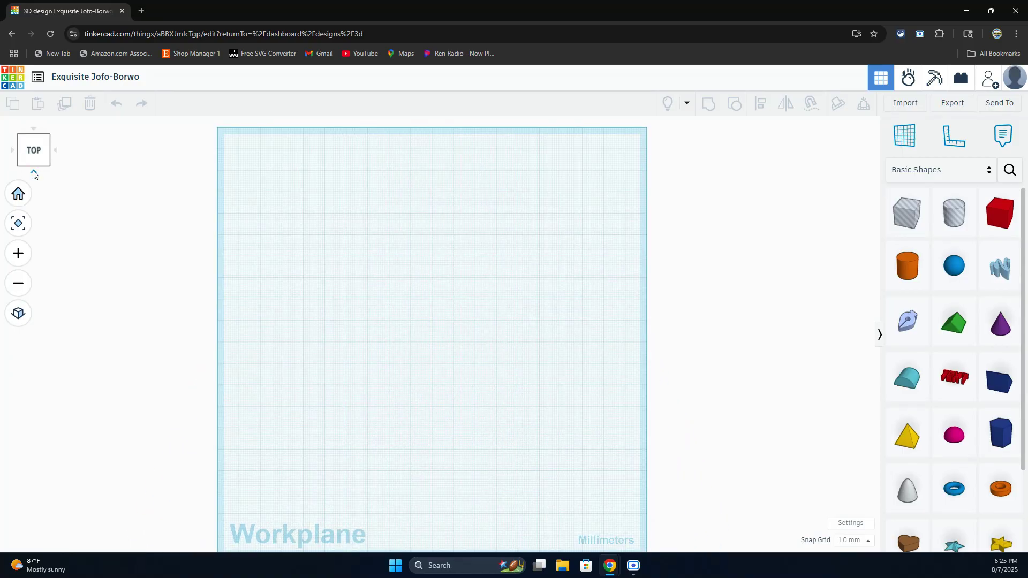
{"action": "left_click", "coordinate": [33, 172]}
{"action": "left_click", "coordinate": [18, 193]}
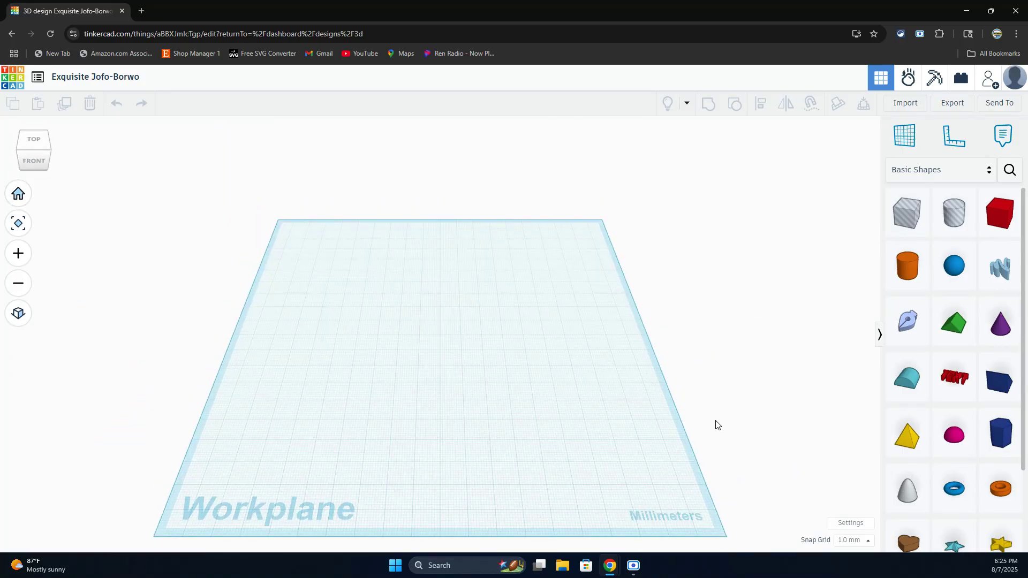
{"action": "left_click", "coordinate": [18, 253]}
{"action": "left_click", "coordinate": [18, 283]}
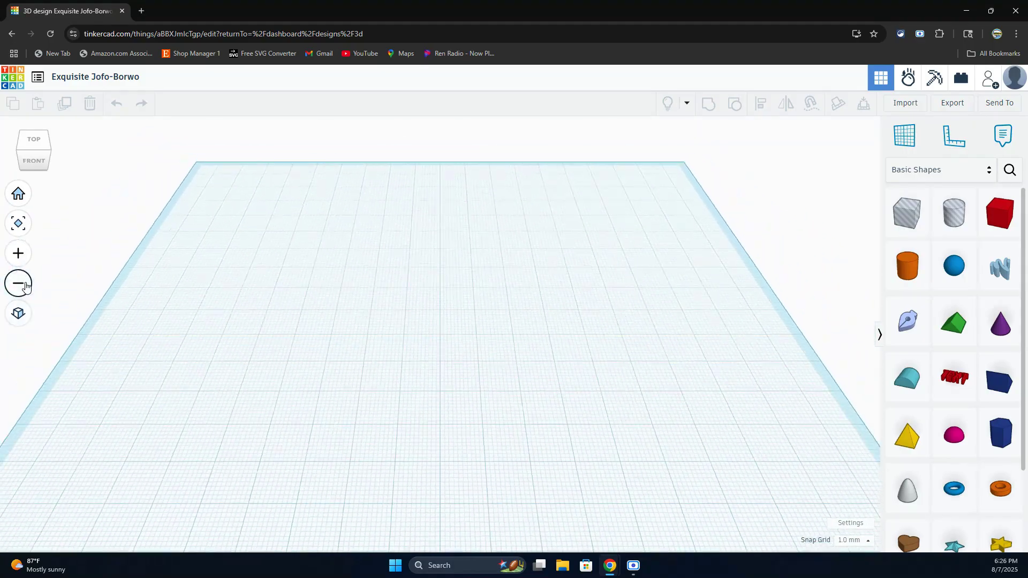
{"action": "left_click", "coordinate": [19, 315]}
{"action": "left_click", "coordinate": [18, 193]}
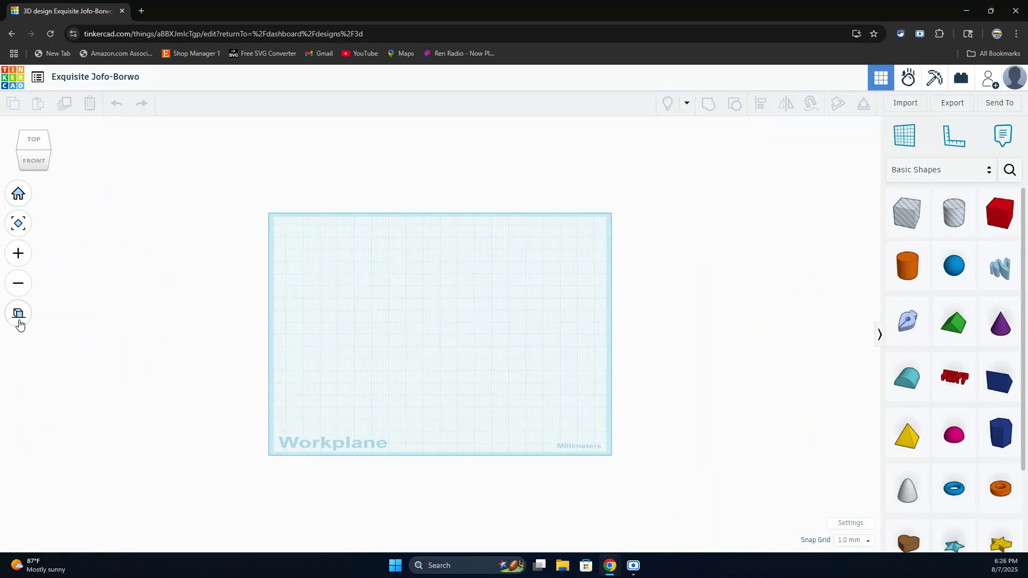
{"action": "left_click", "coordinate": [19, 314]}
{"action": "scroll", "coordinate": [561, 405], "scroll_direction": "up", "scroll_amount": 3}
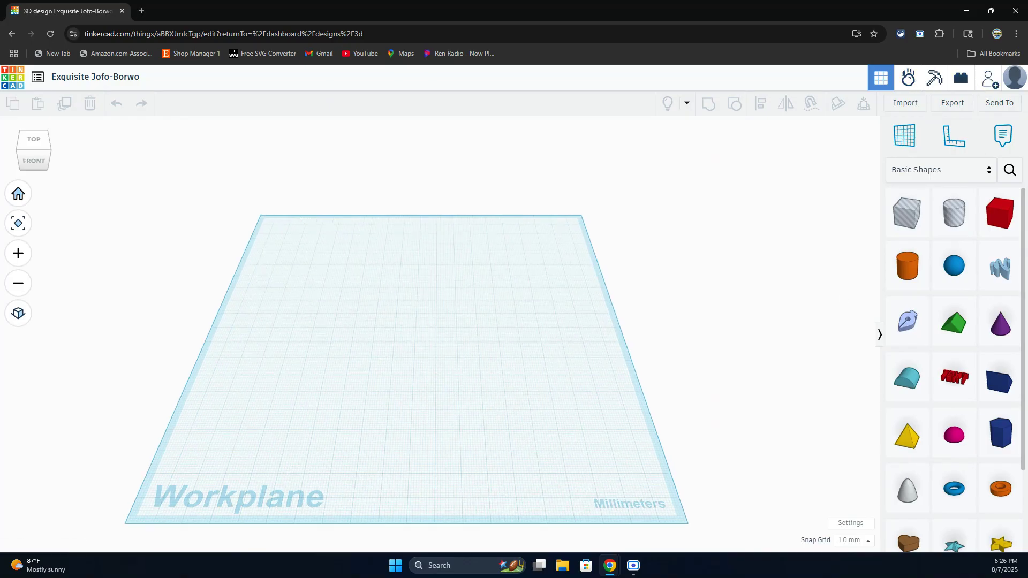
Place a cylinder on the workplane, enlarge its height and footprint, and shift it 18 mm left and 14 mm forward.
{"action": "left_click", "coordinate": [910, 269]}
{"action": "left_click", "coordinate": [425, 336]}
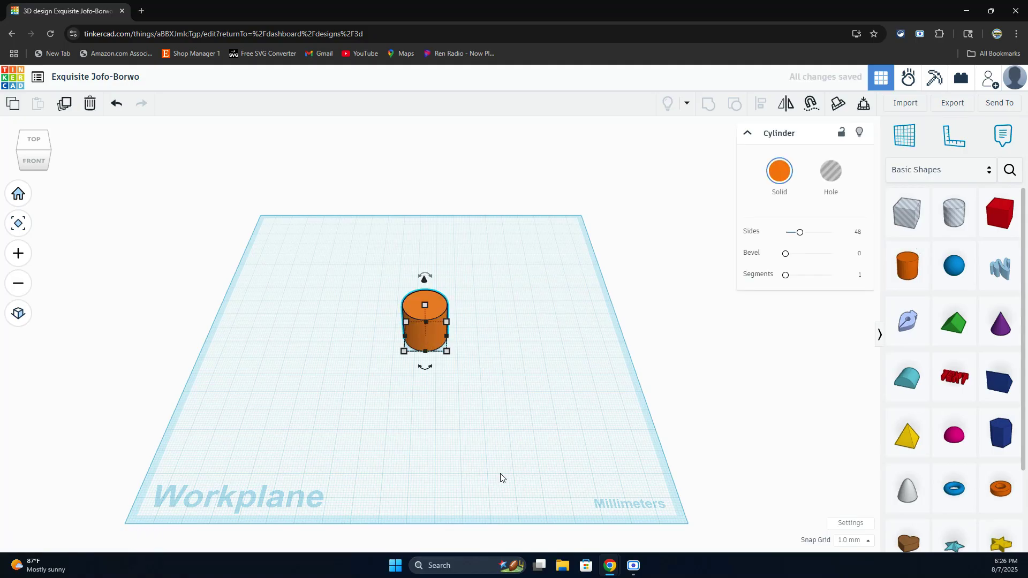
{"action": "left_click_drag", "start_coordinate": [424, 305], "coordinate": [429, 249]}
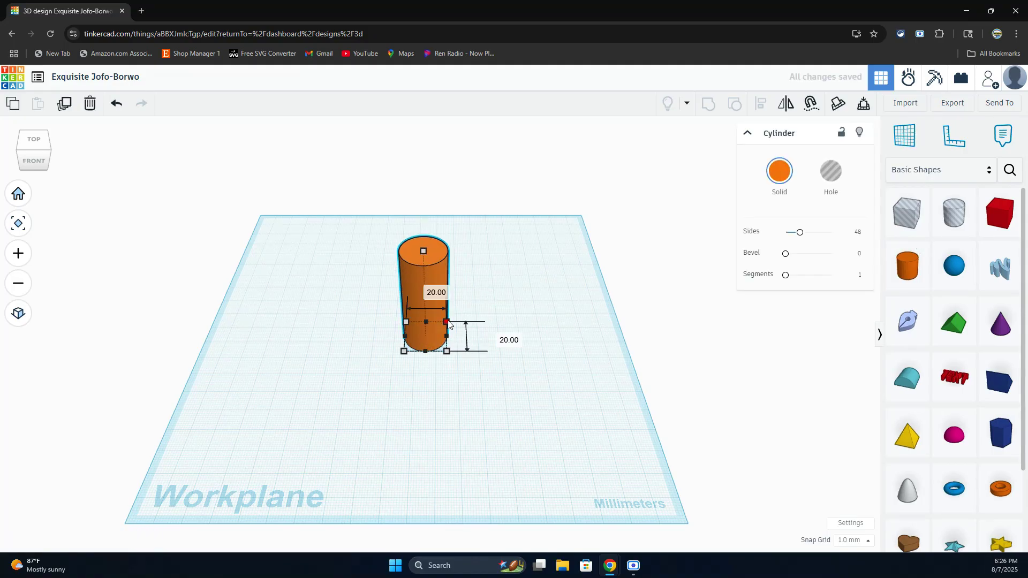
{"action": "left_click_drag", "start_coordinate": [446, 321], "coordinate": [530, 336]}
{"action": "left_click_drag", "start_coordinate": [471, 348], "coordinate": [463, 447]}
{"action": "left_click_drag", "start_coordinate": [470, 351], "coordinate": [422, 331]}
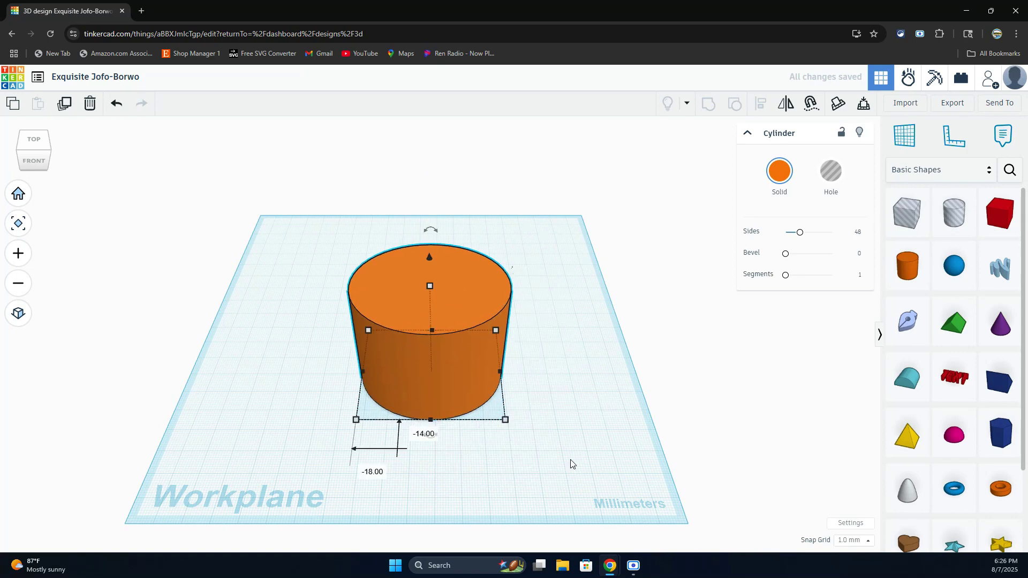
Switch the workspace units to Imperial at the 1:1 (inches) scale.
{"action": "left_click", "coordinate": [851, 524]}
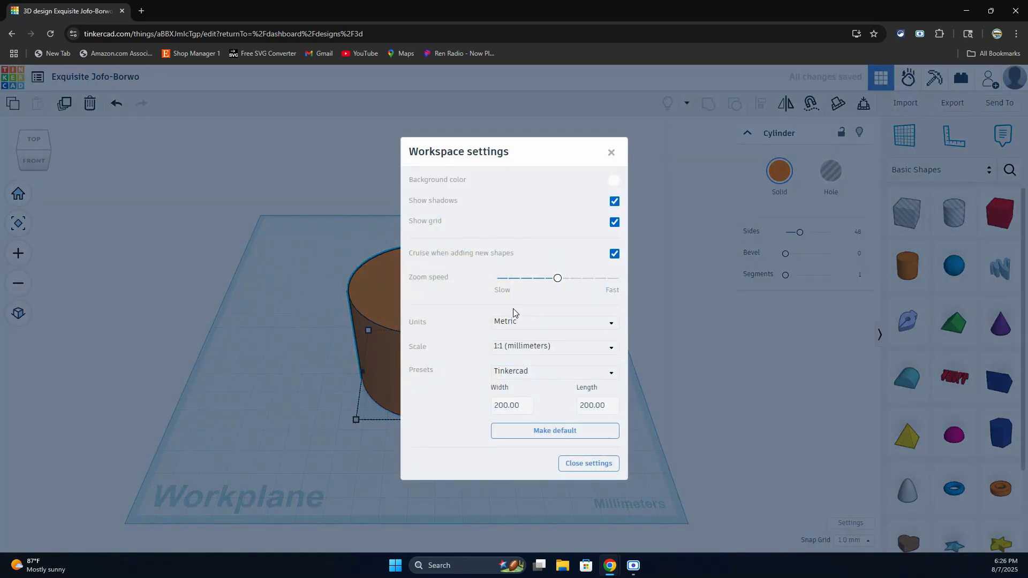
{"action": "left_click", "coordinate": [523, 346]}
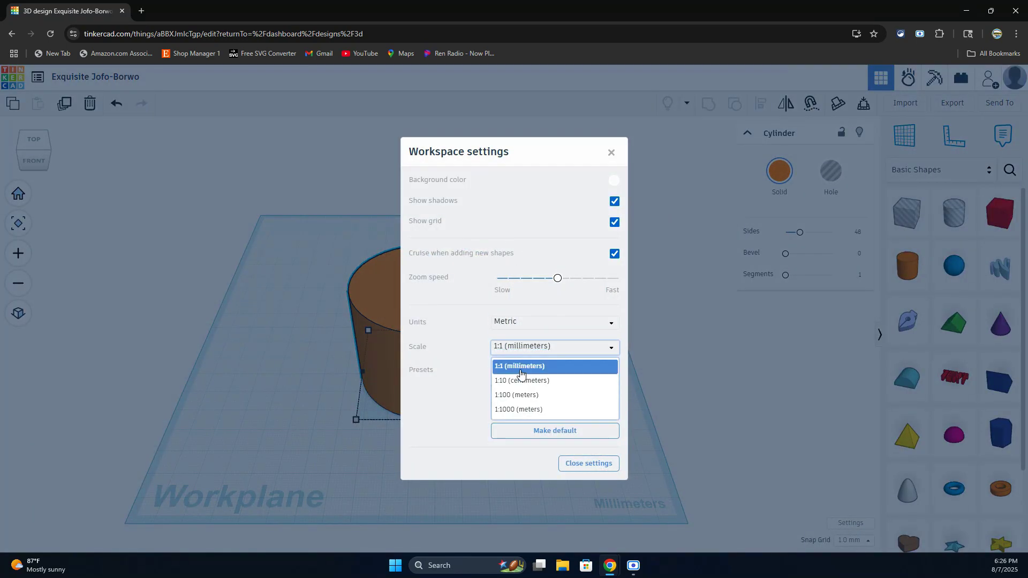
{"action": "left_click", "coordinate": [555, 328]}
{"action": "left_click", "coordinate": [530, 358]}
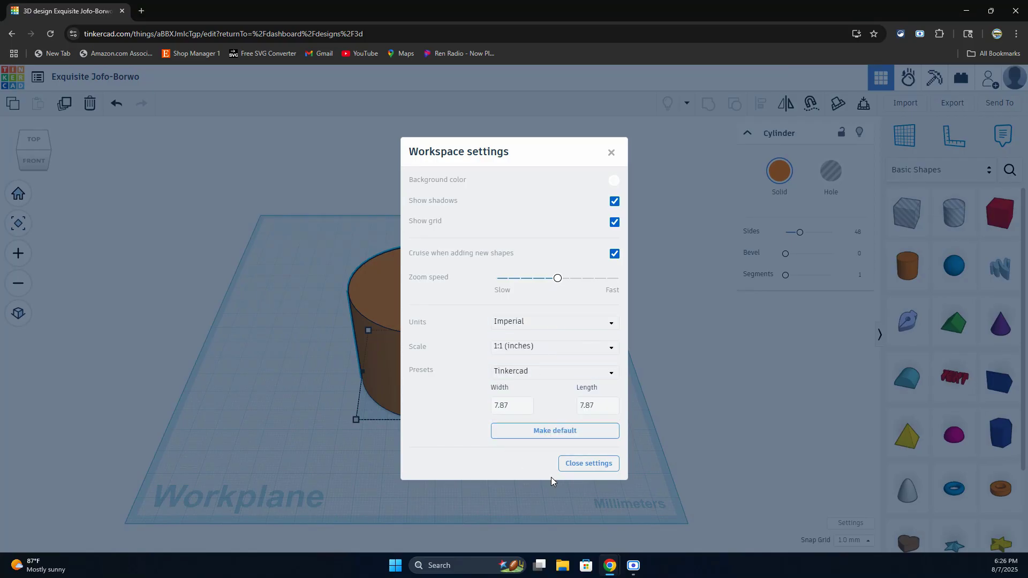
Set the workplane's width and length to 9.80 inches each and close the workspace settings.
{"action": "left_click", "coordinate": [511, 406]}
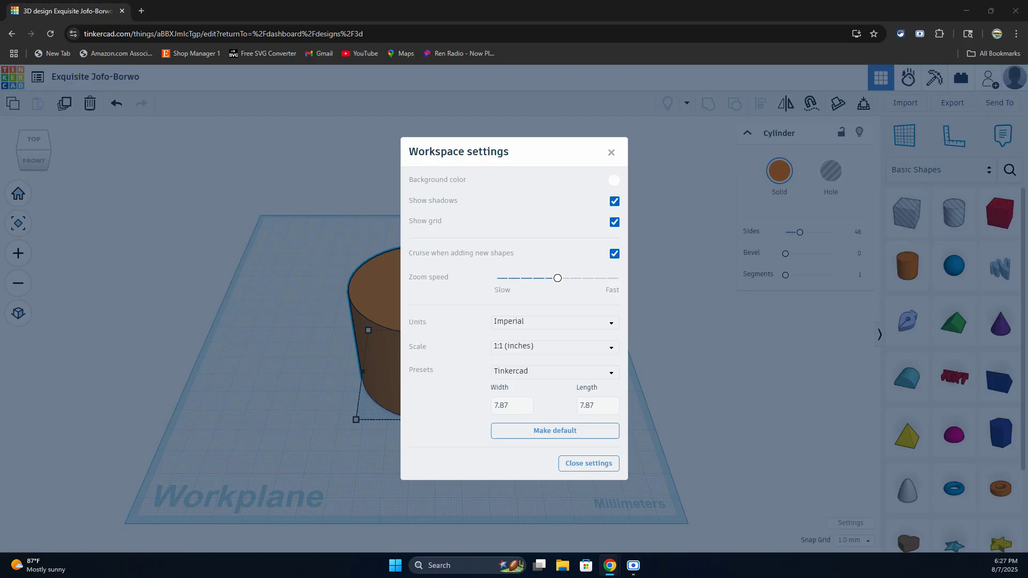
{"action": "double_click", "coordinate": [509, 401]}
{"action": "type", "text": "9.8"}
{"action": "double_click", "coordinate": [585, 405]}
{"action": "key", "text": "Return"}
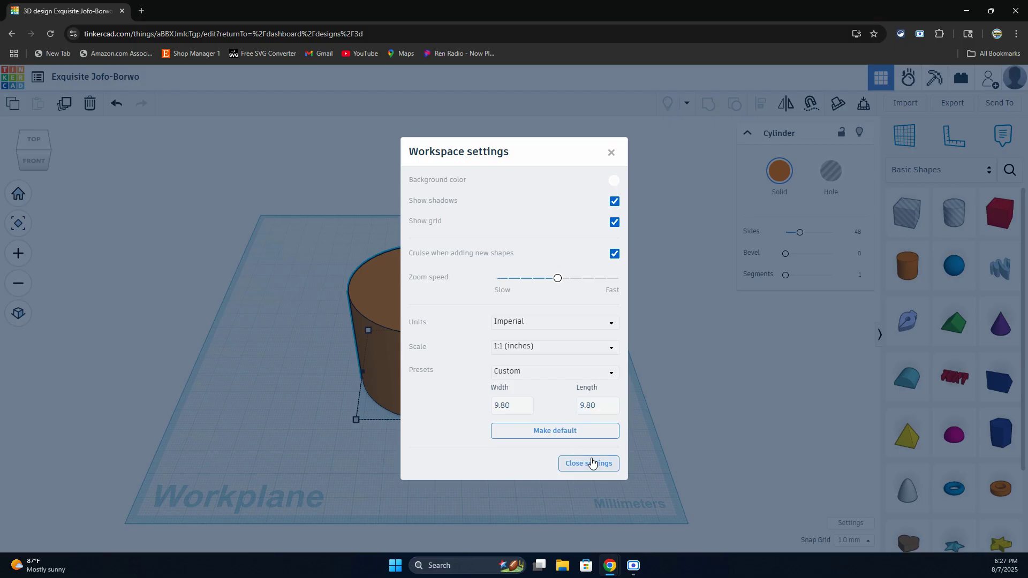
{"action": "left_click", "coordinate": [591, 467]}
Set the snap grid to 1/32 in.
{"action": "scroll", "coordinate": [587, 464], "scroll_direction": "up", "scroll_amount": 3}
{"action": "left_click", "coordinate": [853, 541]}
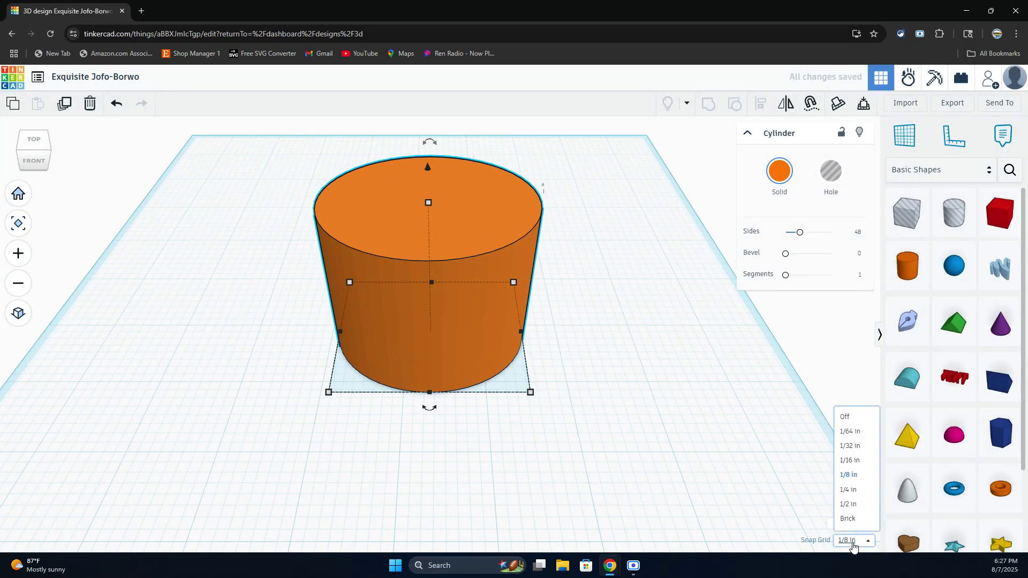
{"action": "left_click", "coordinate": [849, 445]}
Resize the cylinder to be wider and shorter, and bevel its top edge.
{"action": "left_click_drag", "start_coordinate": [529, 392], "coordinate": [546, 443]}
{"action": "left_click_drag", "start_coordinate": [434, 220], "coordinate": [432, 243]}
{"action": "left_click_drag", "start_coordinate": [433, 163], "coordinate": [406, 221]}
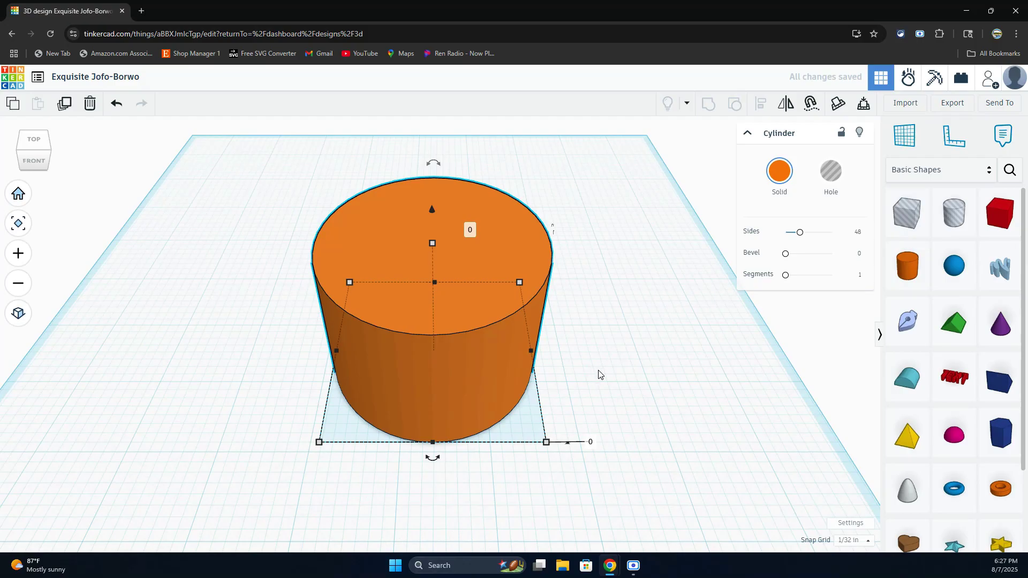
{"action": "left_click_drag", "start_coordinate": [798, 234], "coordinate": [606, 289]}
{"action": "left_click_drag", "start_coordinate": [791, 241], "coordinate": [840, 265]}
{"action": "left_click", "coordinate": [634, 350]}
Cut a round vertical hole in the bevelled cylinder by sinking a cylinder hole into its top face and grouping both shapes.
{"action": "right_click_drag", "start_coordinate": [633, 350], "coordinate": [855, 262]}
{"action": "left_click_drag", "start_coordinate": [952, 216], "coordinate": [426, 253]}
{"action": "left_click_drag", "start_coordinate": [424, 165], "coordinate": [429, 204]}
{"action": "scroll", "coordinate": [417, 155], "scroll_direction": "down", "scroll_amount": 3}
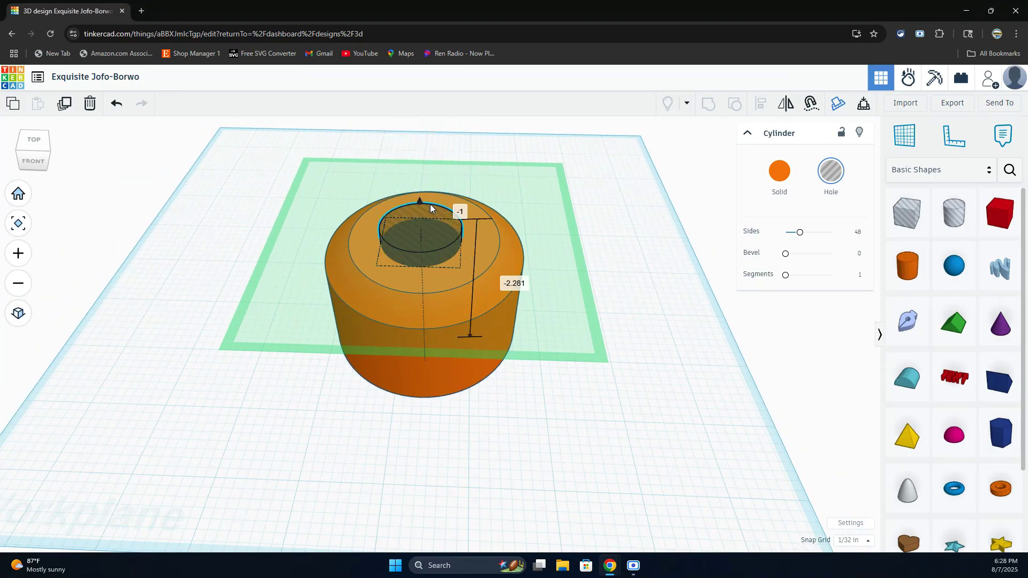
{"action": "left_click_drag", "start_coordinate": [254, 143], "coordinate": [588, 437]}
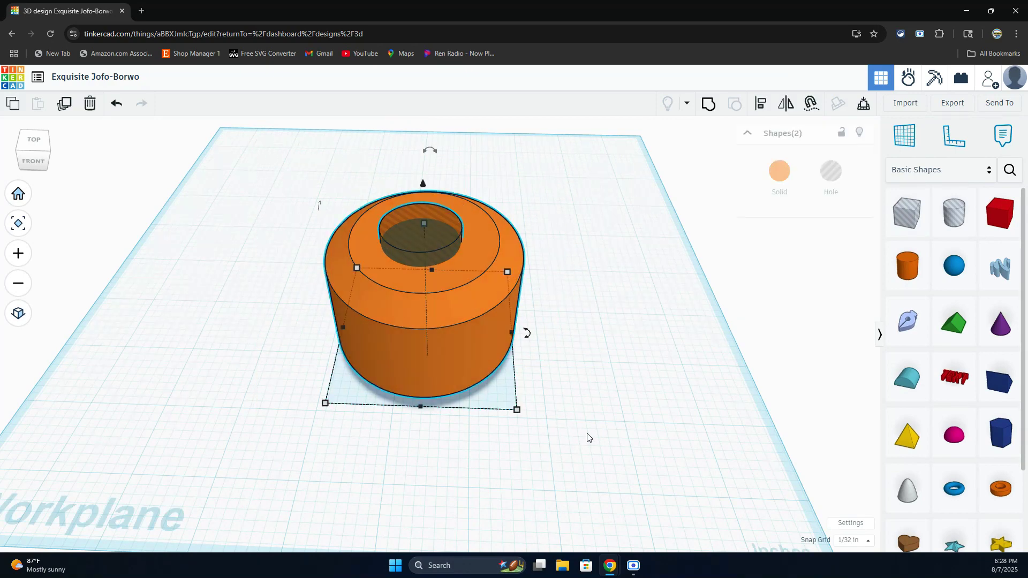
{"action": "left_click", "coordinate": [707, 106]}
{"action": "left_click", "coordinate": [543, 278]}
Place a cylinder hole on the front side of the bevelled body and push it inward.
{"action": "right_click_drag", "start_coordinate": [541, 278], "coordinate": [544, 247]}
{"action": "left_click_drag", "start_coordinate": [941, 221], "coordinate": [423, 308]}
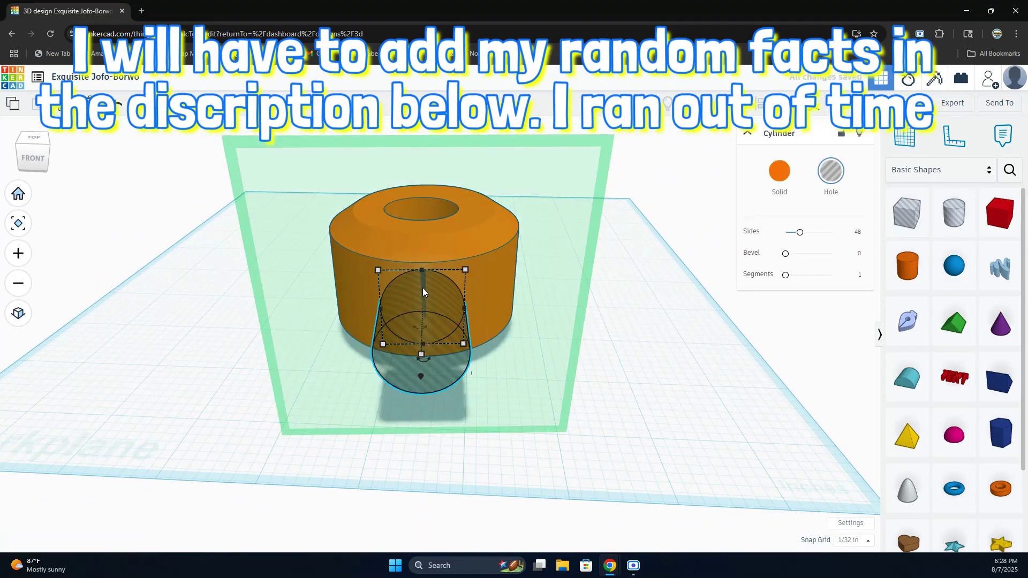
{"action": "left_click_drag", "start_coordinate": [420, 370], "coordinate": [421, 340]}
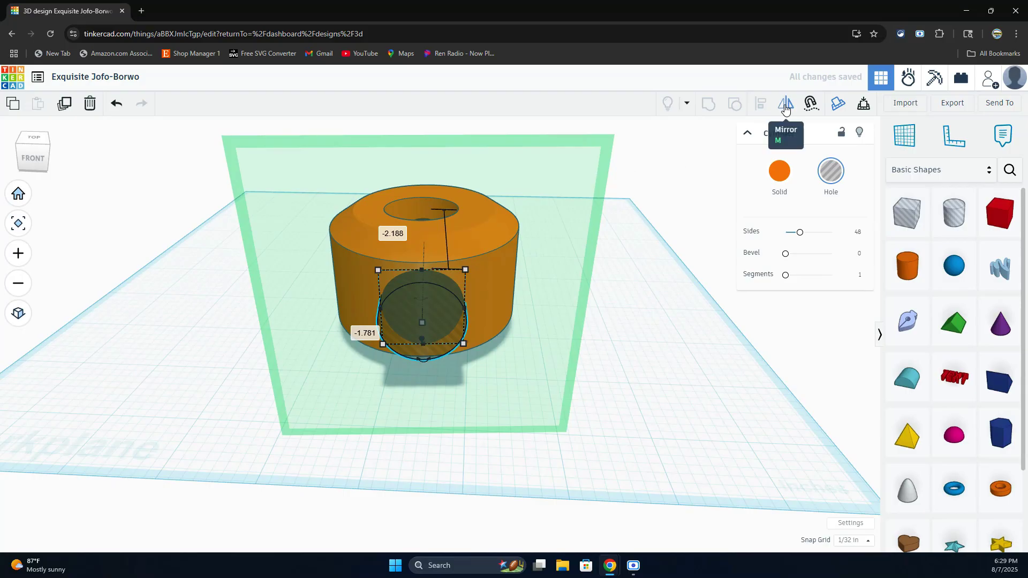
Center the side hole on the body in height and width, and group both shapes to cut it out.
{"action": "left_click_drag", "start_coordinate": [294, 175], "coordinate": [577, 397]}
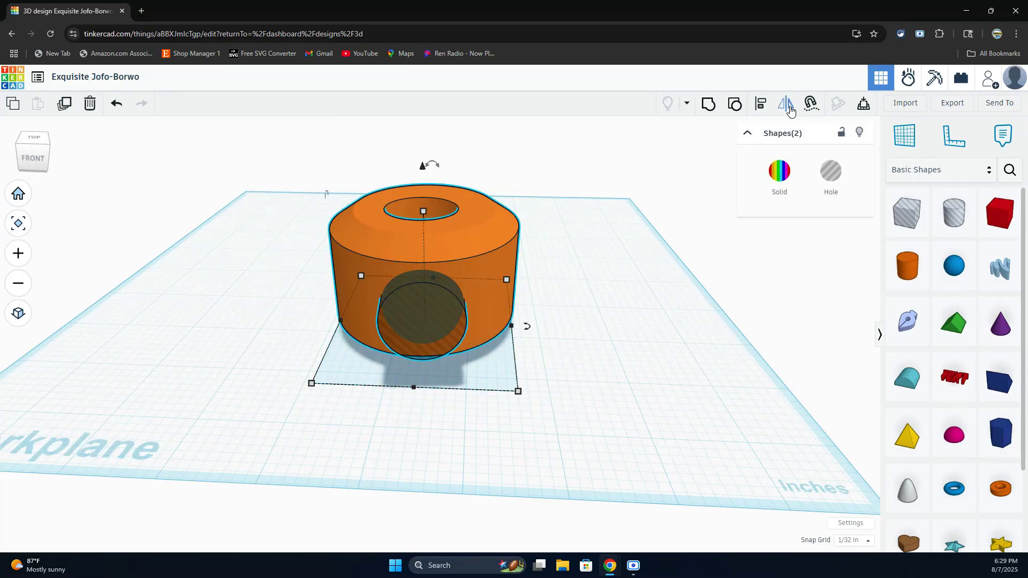
{"action": "left_click", "coordinate": [760, 106]}
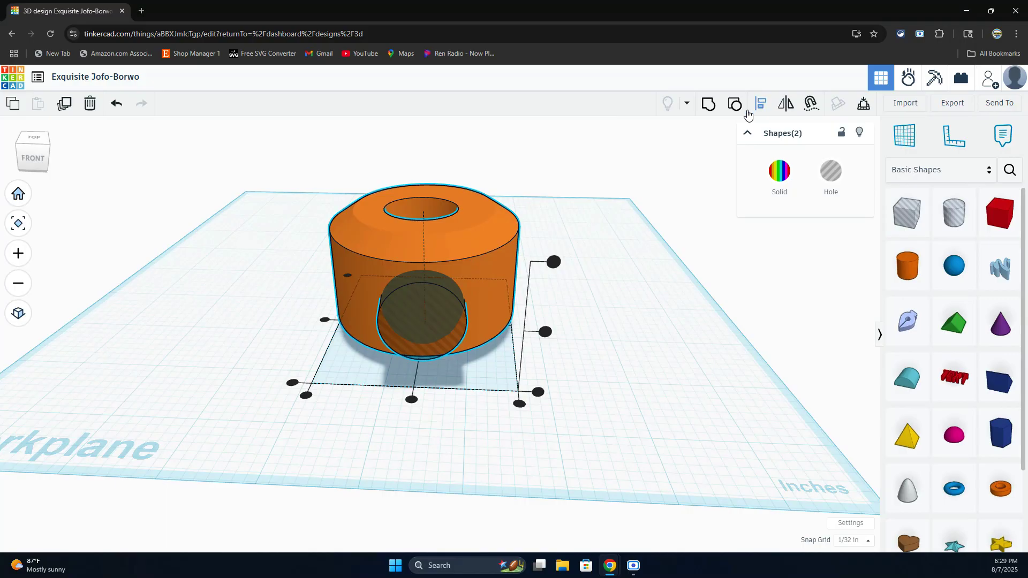
{"action": "left_click", "coordinate": [545, 332]}
{"action": "left_click", "coordinate": [411, 399]}
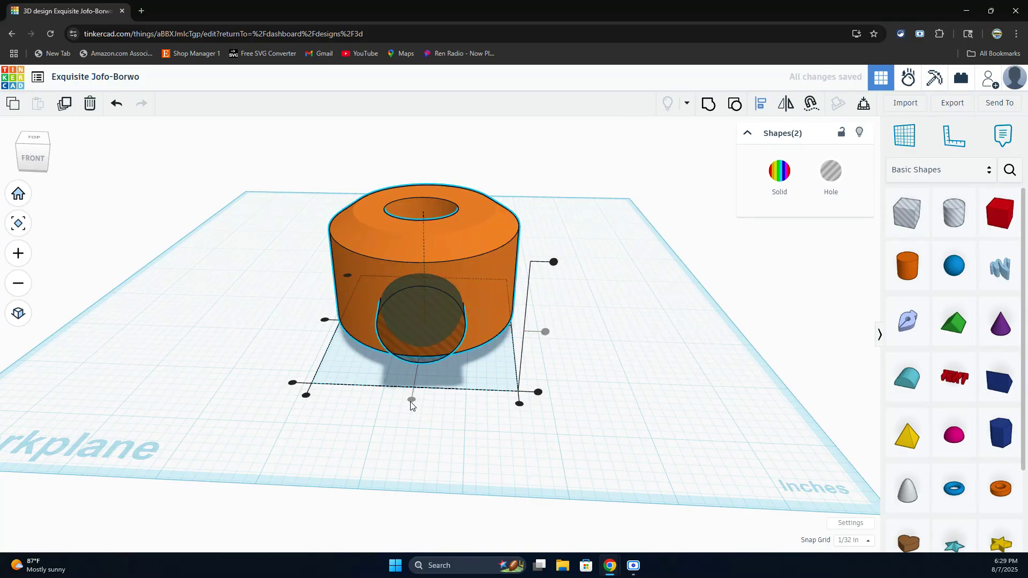
{"action": "left_click", "coordinate": [707, 106]}
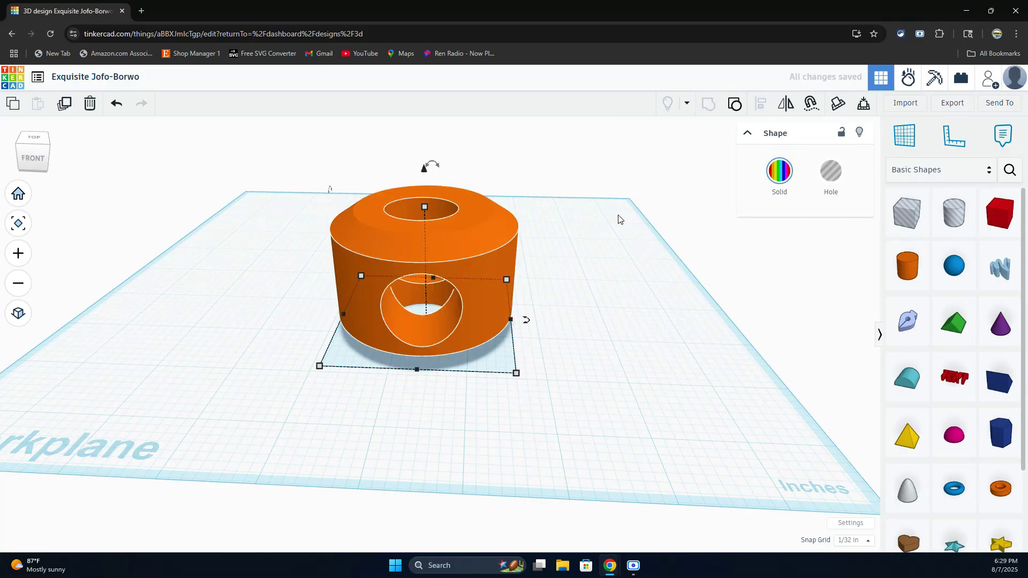
Delete the drilled orange cylinder from the workplane.
{"action": "left_click", "coordinate": [601, 289]}
{"action": "right_click_drag", "start_coordinate": [601, 289], "coordinate": [417, 340]}
{"action": "left_click", "coordinate": [417, 340]}
{"action": "key", "text": "Delete"}
Place a box on the workplane and lower its height to 0.281 in.
{"action": "left_click_drag", "start_coordinate": [1002, 227], "coordinate": [386, 236]}
{"action": "left_click_drag", "start_coordinate": [380, 191], "coordinate": [383, 223]}
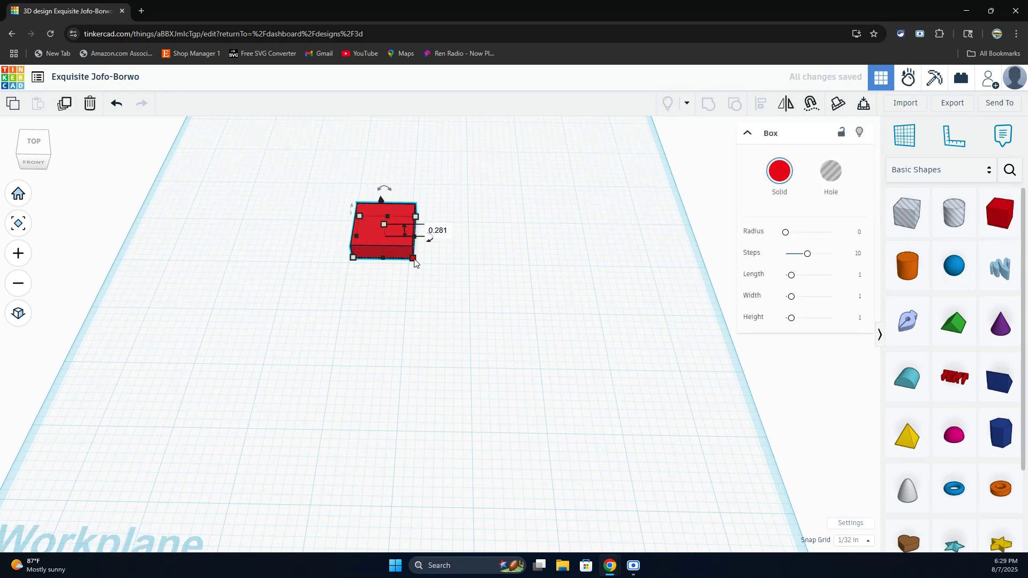
Search Google in a new browser tab for "dimensions of a beskar ingot in inches".
{"action": "left_click", "coordinate": [141, 11]}
{"action": "type", "text": "dimen"}
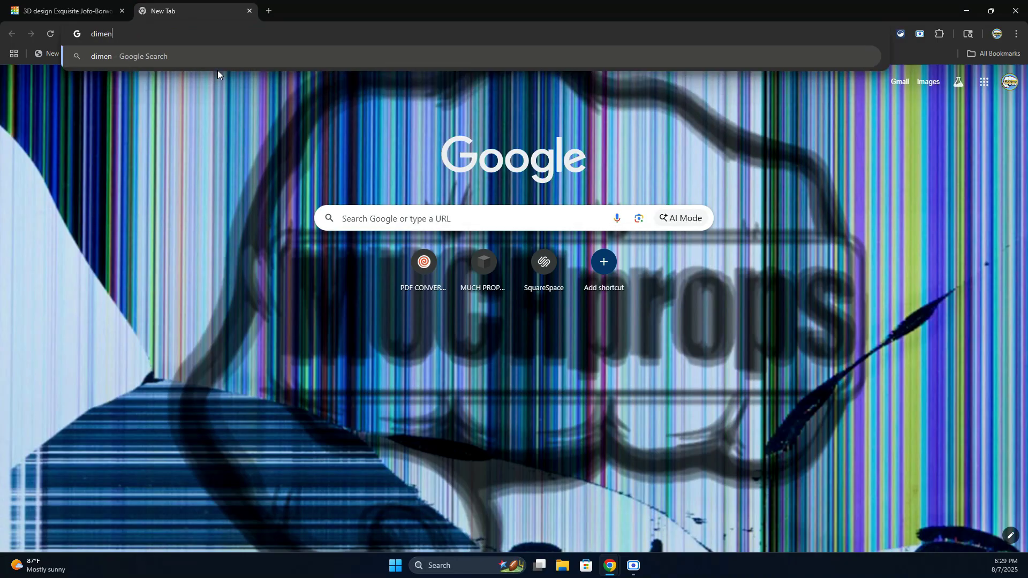
{"action": "type", "text": "sions of a beskar inc"}
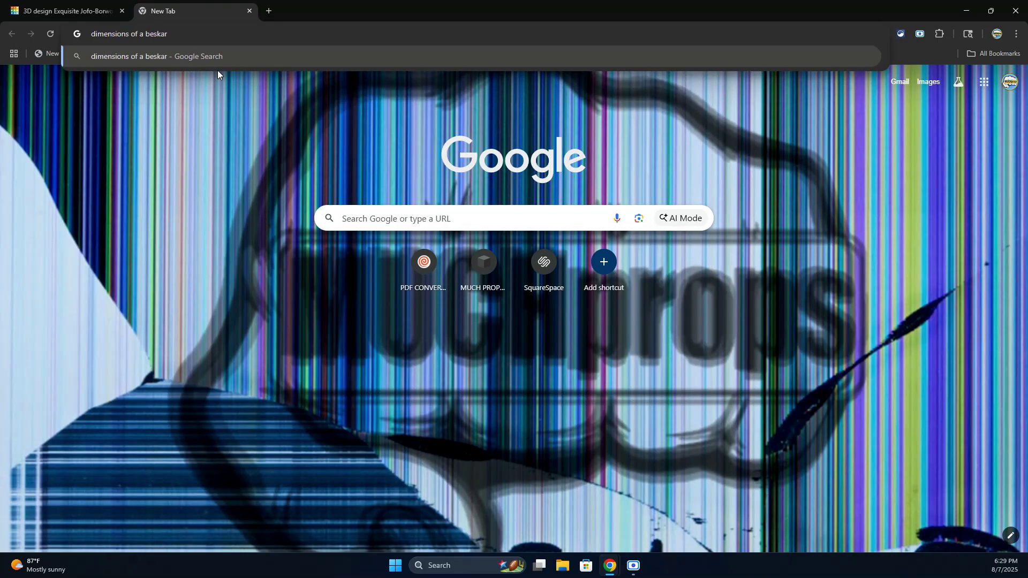
{"action": "key", "text": "BackSpace"}
{"action": "type", "text": "got in inches"}
{"action": "key", "text": "Return"}
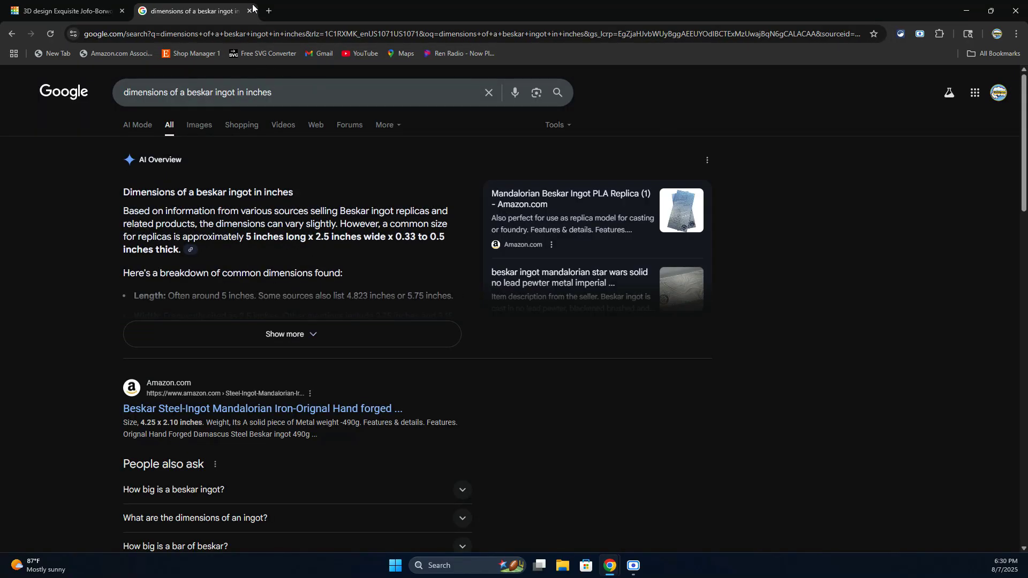
Return to the Tinkercad design, place a ruler beside the box's front corner, and set the box's length to 5 in.
{"action": "left_click", "coordinate": [65, 10]}
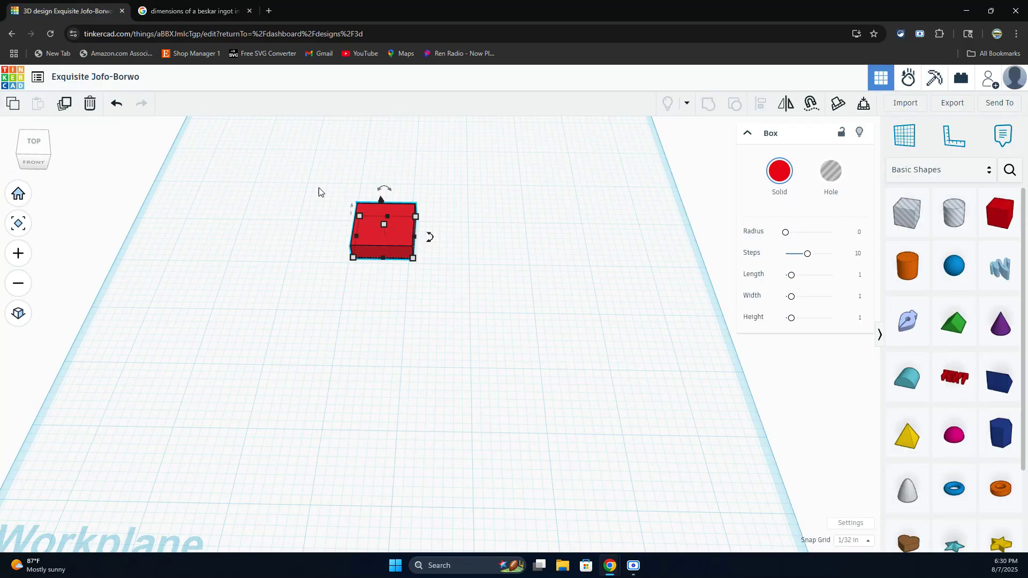
{"action": "left_click", "coordinate": [954, 136]}
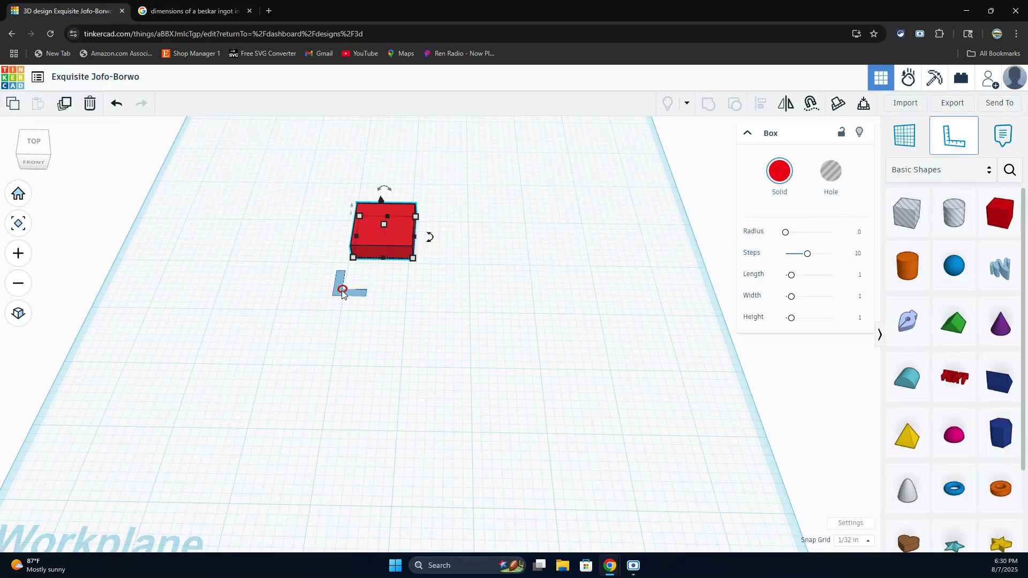
{"action": "left_click", "coordinate": [339, 272]}
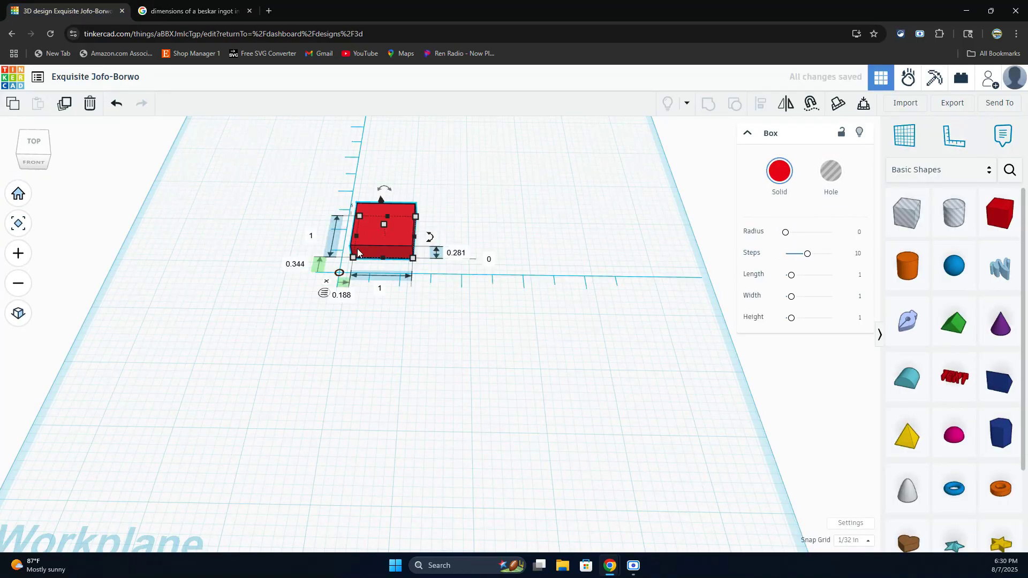
{"action": "left_click", "coordinate": [316, 236]}
{"action": "type", "text": "5"}
{"action": "key", "text": "Return"}
Check the ingot width in the search results, set the box's width to 2.5 in, and move the box forward on the workplane.
{"action": "left_click", "coordinate": [161, 11]}
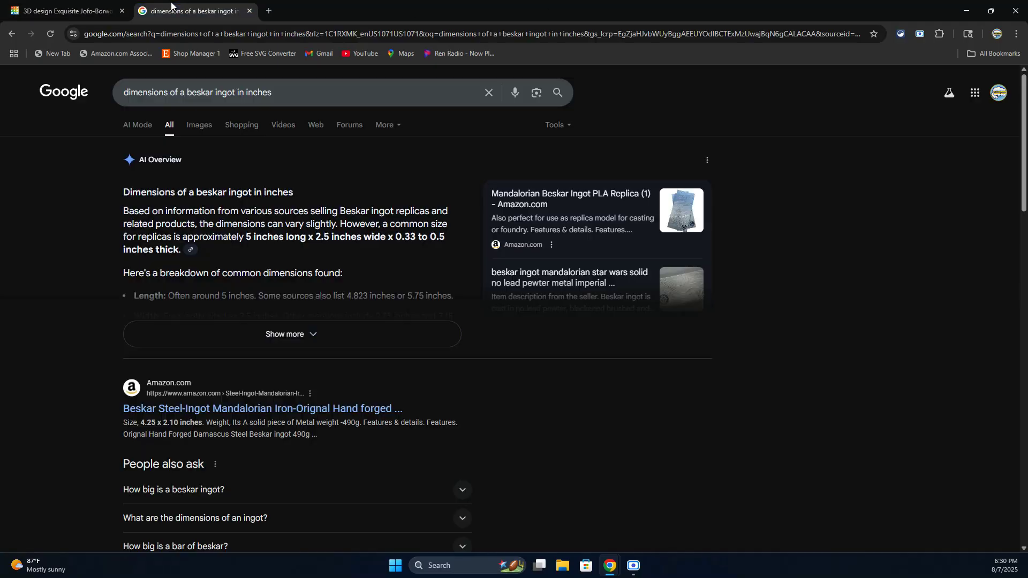
{"action": "left_click", "coordinate": [81, 10]}
{"action": "type", "text": "2"}
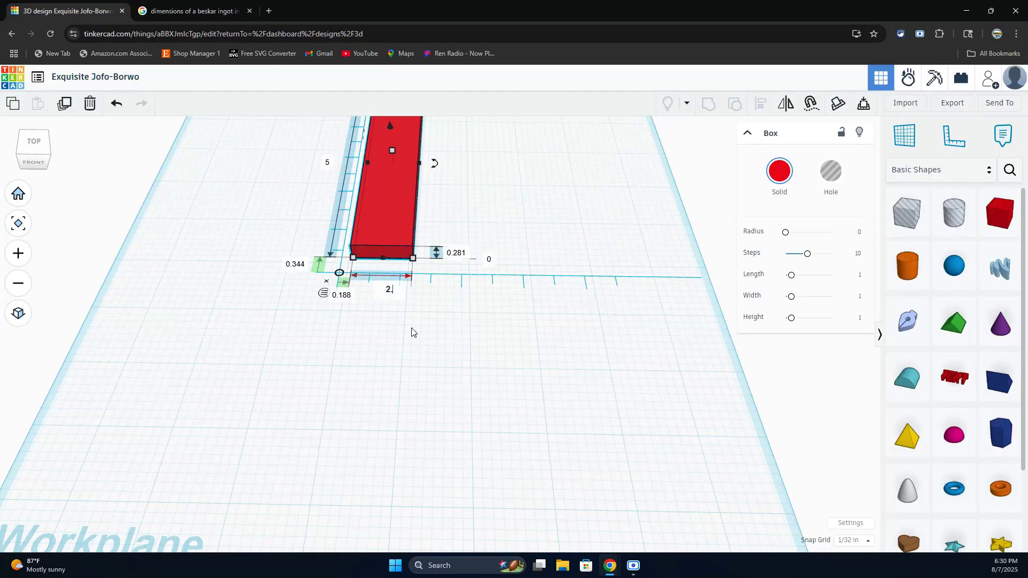
{"action": "type", "text": ".5"}
{"action": "key", "text": "Return"}
{"action": "left_click_drag", "start_coordinate": [394, 214], "coordinate": [390, 349]}
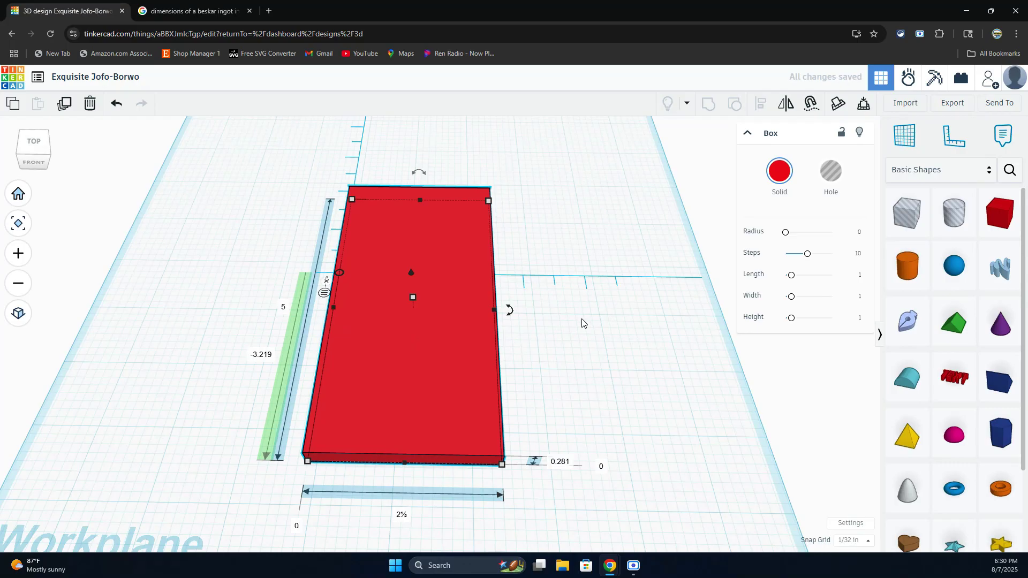
Check the ingot thickness in the search results and set the box's height to 0.33 in.
{"action": "left_click", "coordinate": [213, 13]}
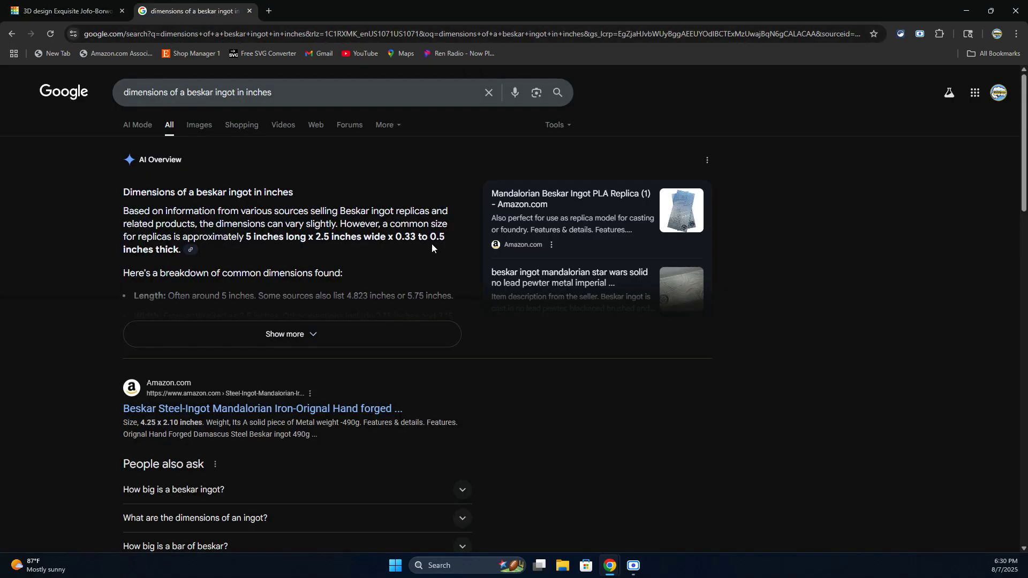
{"action": "left_click", "coordinate": [77, 10]}
{"action": "left_click_drag", "start_coordinate": [563, 378], "coordinate": [562, 378]}
{"action": "left_click", "coordinate": [456, 318]}
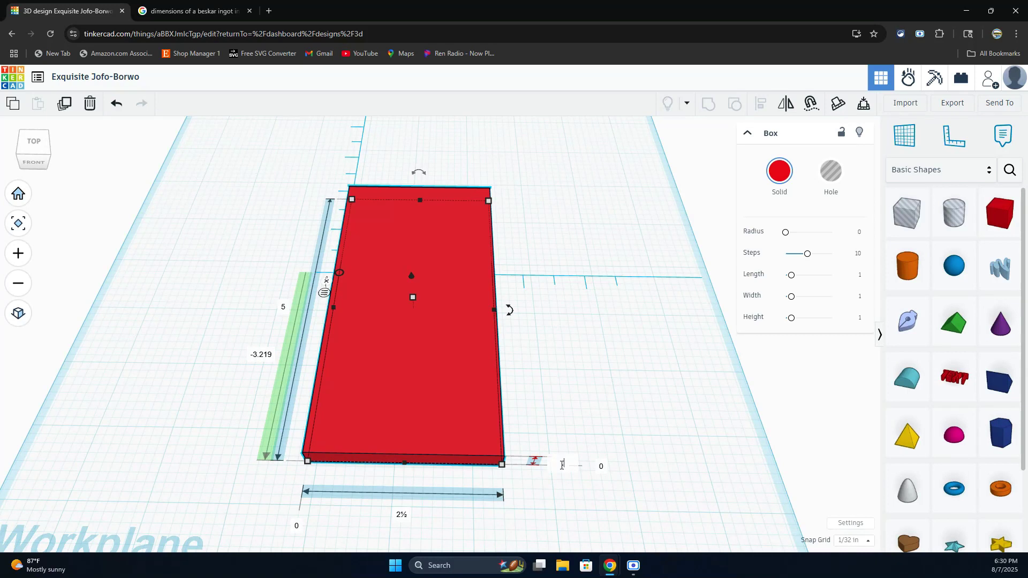
{"action": "left_click", "coordinate": [561, 465]}
{"action": "type", "text": "0.33"}
{"action": "key", "text": "Return"}
Place a Scribble shape on the red box and draw a loose zigzag line with loops at its front end.
{"action": "left_click", "coordinate": [999, 267]}
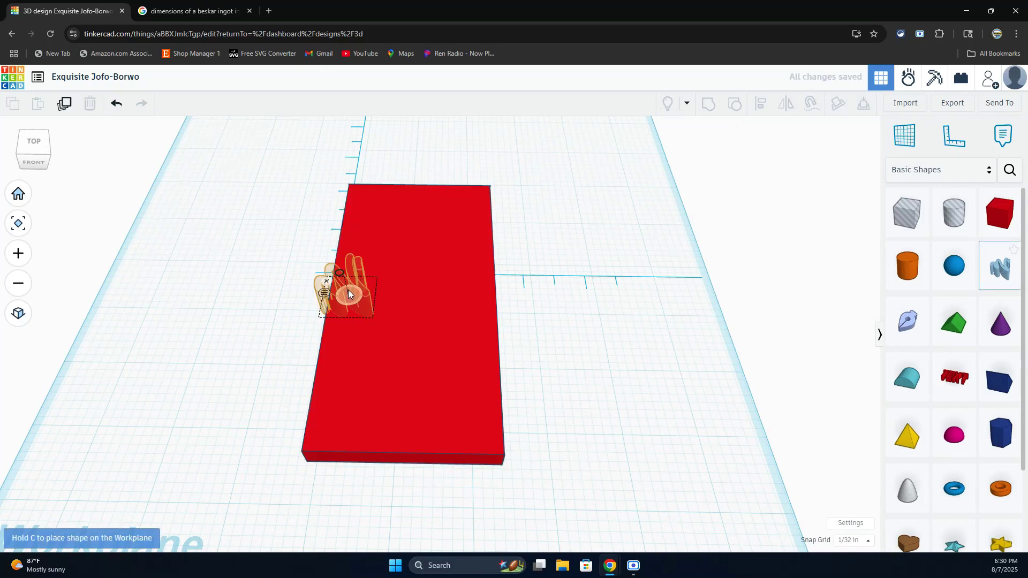
{"action": "left_click", "coordinate": [375, 210]}
{"action": "mouse_move", "coordinate": [356, 149]}
{"action": "left_mouse_down"}
{"action": "mouse_move", "coordinate": [412, 142]}
{"action": "mouse_move", "coordinate": [369, 191]}
{"action": "mouse_move", "coordinate": [476, 140]}
{"action": "mouse_move", "coordinate": [392, 197]}
{"action": "mouse_move", "coordinate": [380, 224]}
{"action": "mouse_move", "coordinate": [523, 173]}
{"action": "mouse_move", "coordinate": [577, 177]}
{"action": "mouse_move", "coordinate": [402, 253]}
{"action": "mouse_move", "coordinate": [346, 326]}
{"action": "mouse_move", "coordinate": [625, 188]}
{"action": "mouse_move", "coordinate": [634, 222]}
{"action": "mouse_move", "coordinate": [431, 321]}
{"action": "mouse_move", "coordinate": [540, 303]}
{"action": "mouse_move", "coordinate": [531, 350]}
{"action": "mouse_move", "coordinate": [390, 416]}
{"action": "mouse_move", "coordinate": [519, 434]}
{"action": "mouse_move", "coordinate": [294, 454]}
{"action": "mouse_move", "coordinate": [580, 465]}
{"action": "mouse_move", "coordinate": [395, 509]}
{"action": "mouse_move", "coordinate": [633, 493]}
{"action": "left_mouse_up"}
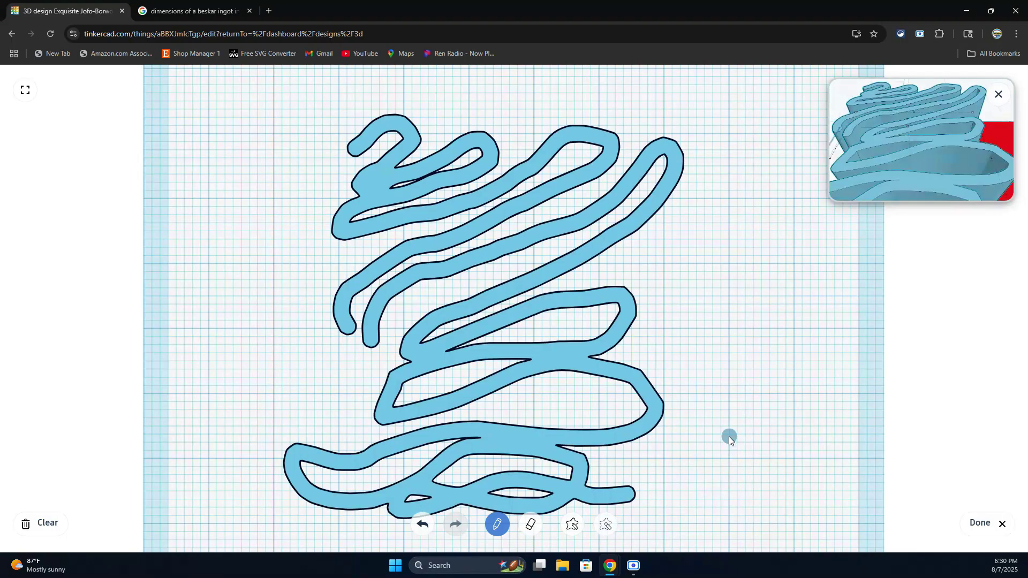
{"action": "left_click", "coordinate": [1011, 530]}
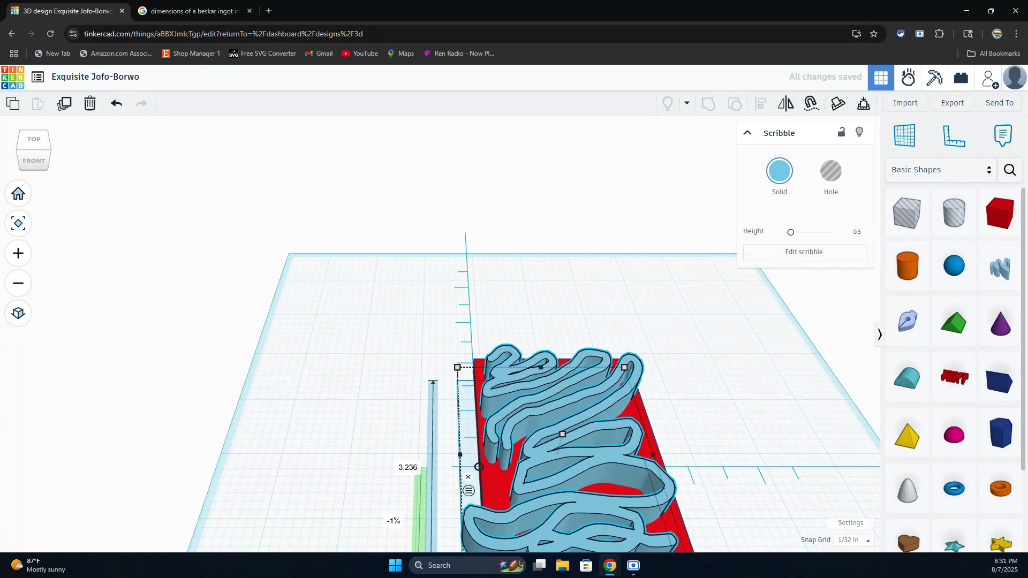
Move the scribble forward and sink it into the red box so that it overhangs one long side.
{"action": "left_click", "coordinate": [721, 375]}
{"action": "right_click_drag", "start_coordinate": [721, 374], "coordinate": [742, 459]}
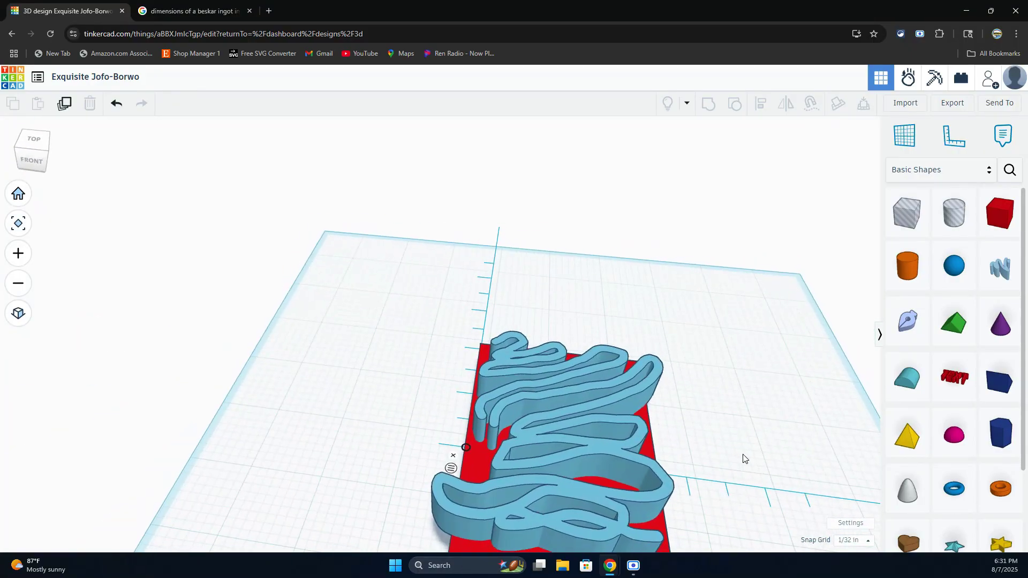
{"action": "right_click_drag", "start_coordinate": [707, 368], "coordinate": [739, 392]}
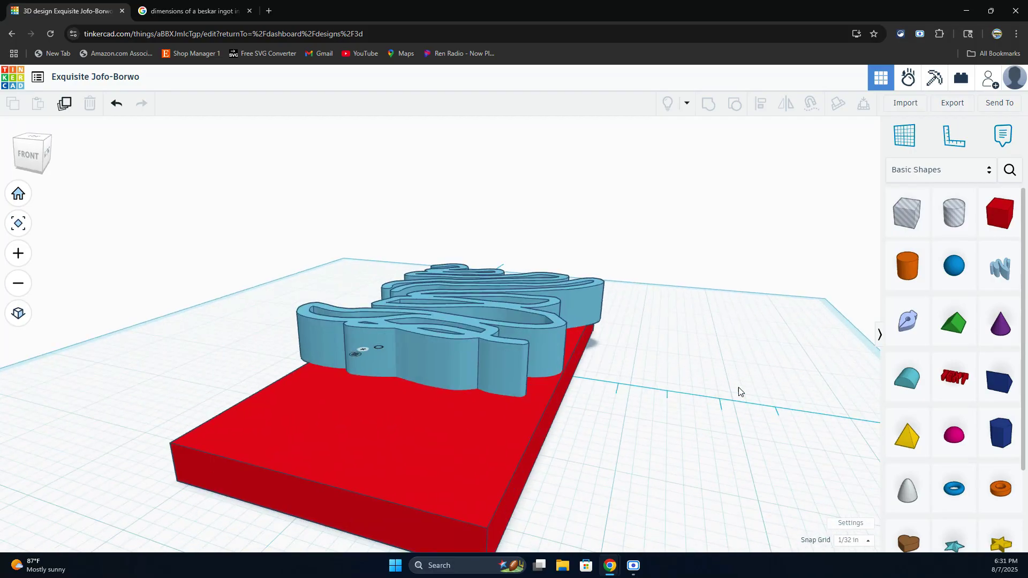
{"action": "left_click", "coordinate": [385, 382]}
{"action": "mouse_move", "coordinate": [386, 383]}
{"action": "left_mouse_down"}
{"action": "mouse_move", "coordinate": [427, 287]}
{"action": "mouse_move", "coordinate": [428, 344]}
{"action": "left_mouse_up"}
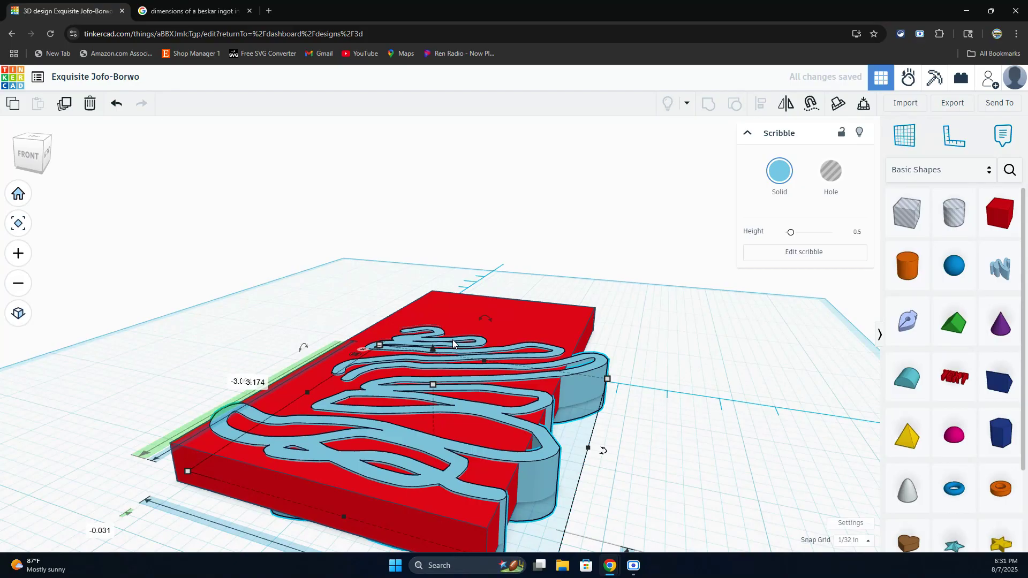
{"action": "left_click", "coordinate": [712, 427]}
Place a hole box over the scribble's overhang, extend it along the red box's long side, and lower its height.
{"action": "left_click_drag", "start_coordinate": [906, 212], "coordinate": [595, 516]}
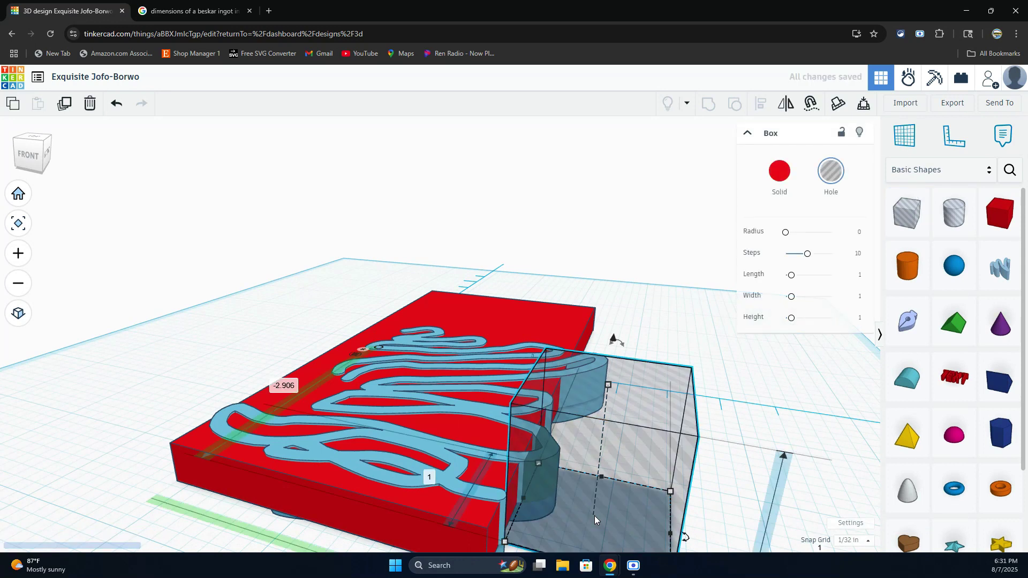
{"action": "left_click_drag", "start_coordinate": [602, 480], "coordinate": [631, 336]}
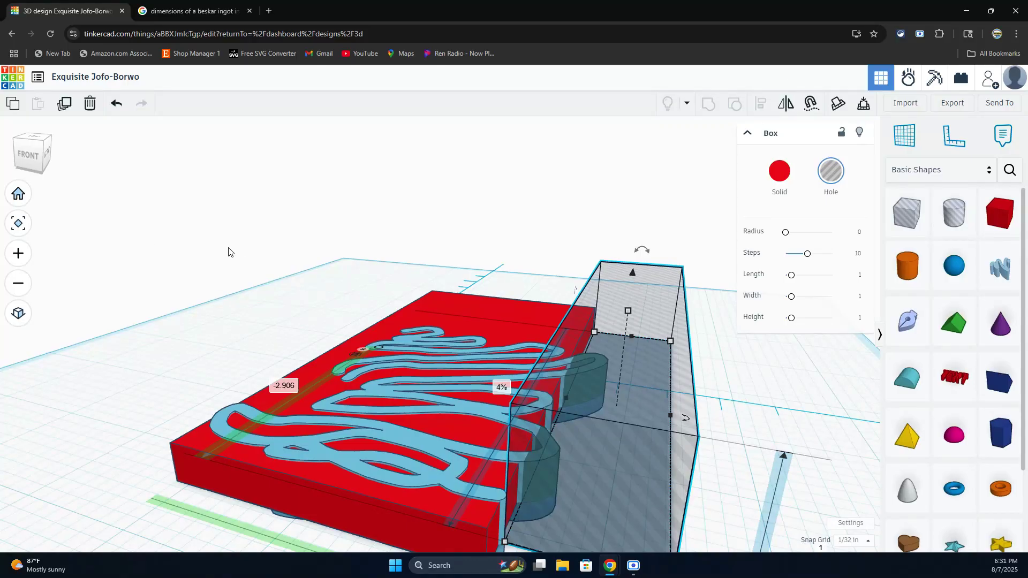
{"action": "mouse_move", "coordinate": [628, 313]}
{"action": "left_mouse_down"}
{"action": "mouse_move", "coordinate": [633, 282]}
{"action": "mouse_move", "coordinate": [631, 310]}
{"action": "left_mouse_up"}
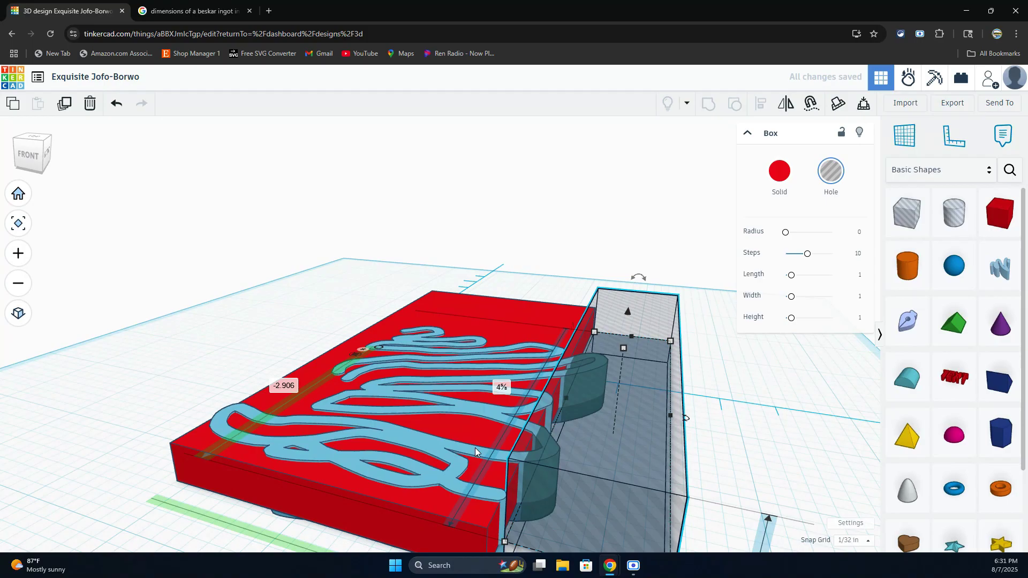
Select the red box, scribble and hole box and group them to cut off the overhanging part.
{"action": "left_click", "coordinate": [241, 344]}
{"action": "left_click_drag", "start_coordinate": [184, 259], "coordinate": [787, 575]}
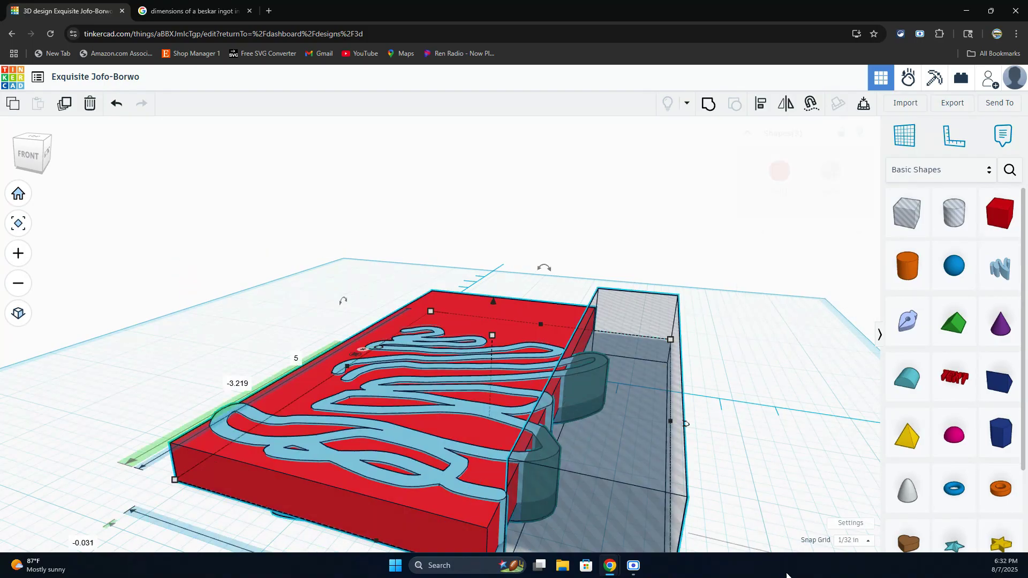
{"action": "left_click", "coordinate": [708, 103]}
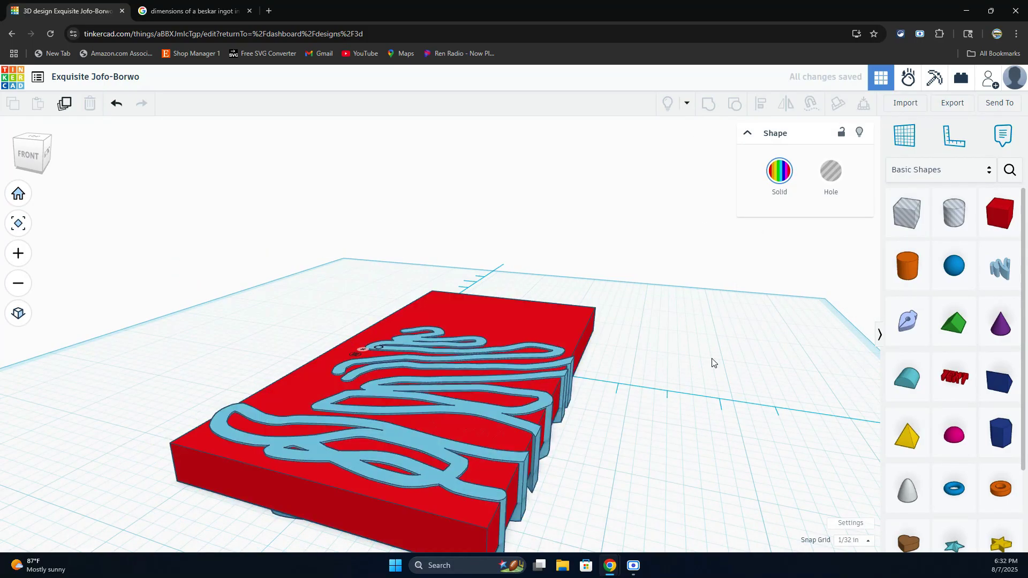
{"action": "left_click", "coordinate": [712, 363]}
{"action": "right_click_drag", "start_coordinate": [695, 408], "coordinate": [716, 439]}
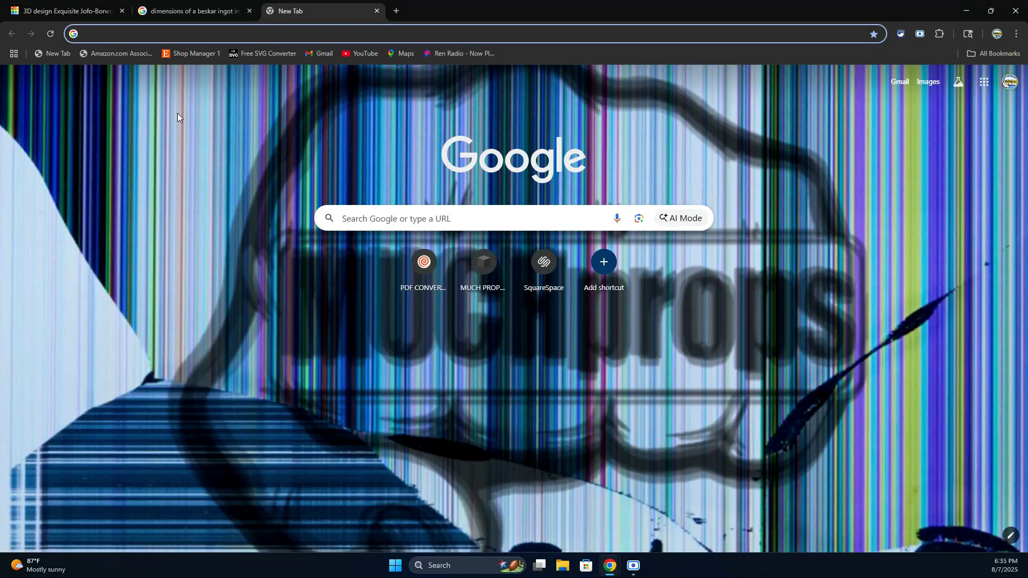
Search Google for "imperial insignia" and show the image results.
{"action": "type", "text": "imperial insignia"}
{"action": "key", "text": "Return"}
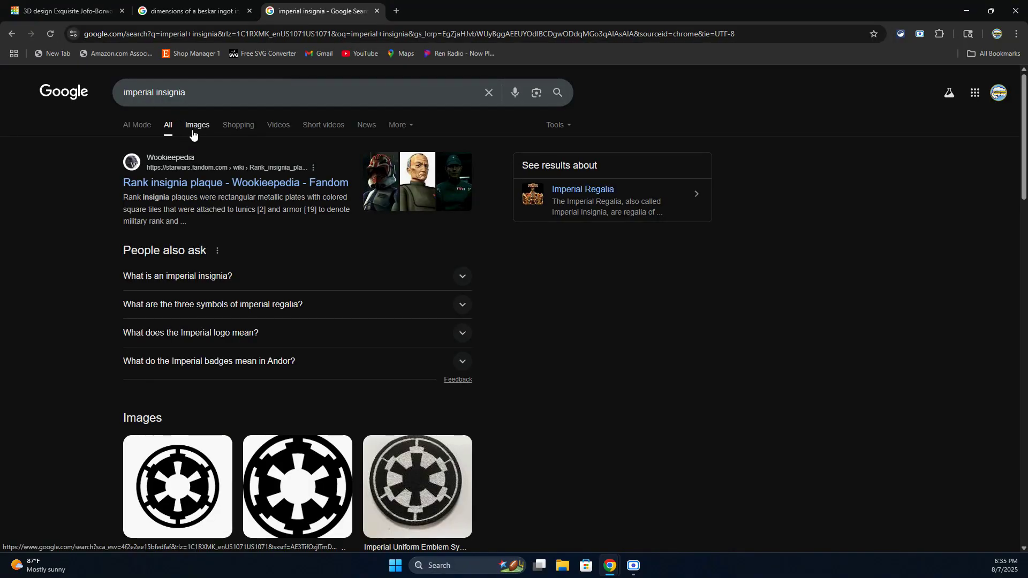
{"action": "left_click", "coordinate": [194, 126]}
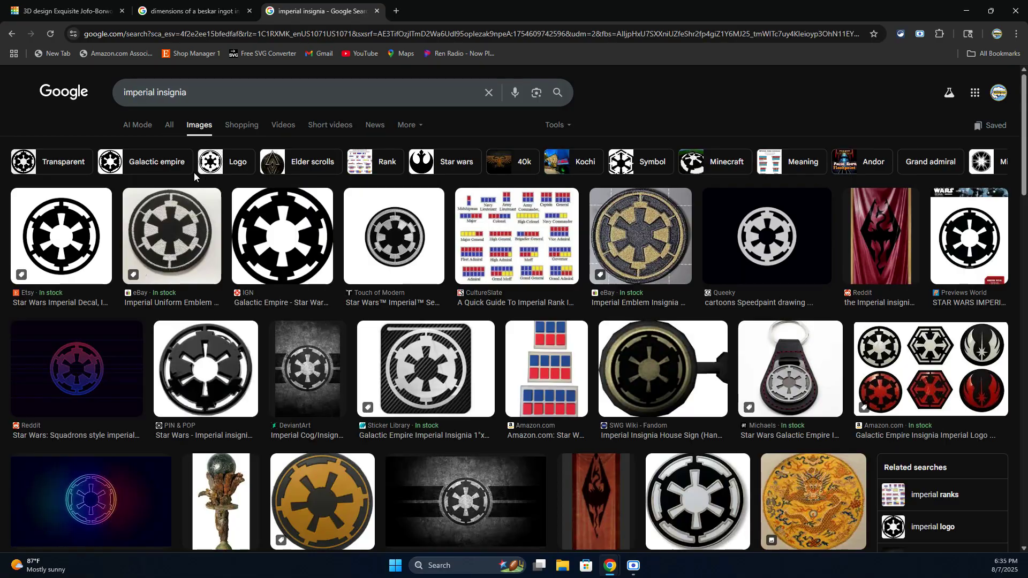
Save the Etsy imperial insignia decal image to the Desktop and open the Free SVG Converter site in a new browser tab.
{"action": "left_click", "coordinate": [59, 238]}
{"action": "right_click", "coordinate": [846, 316]}
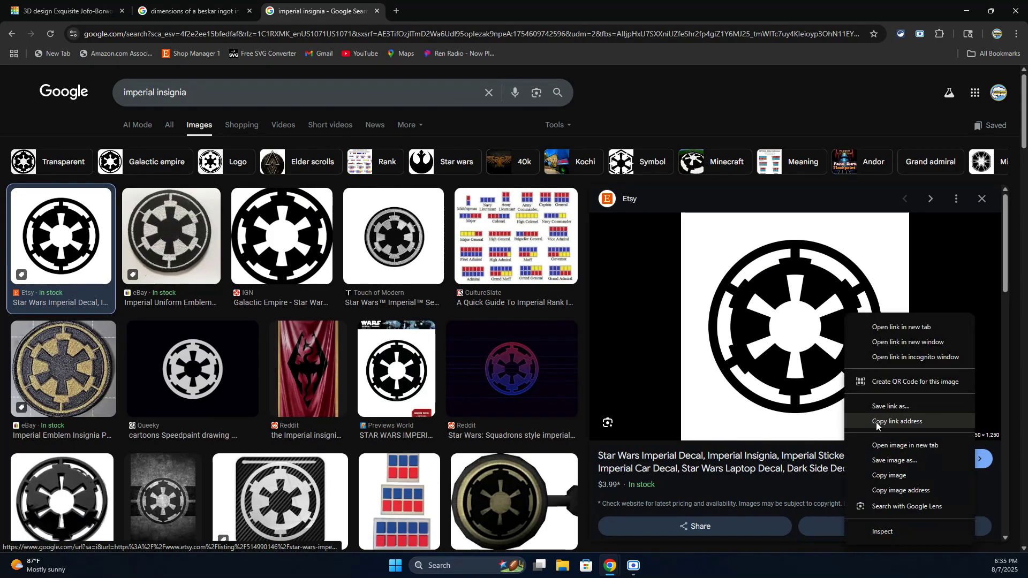
{"action": "left_click", "coordinate": [891, 460]}
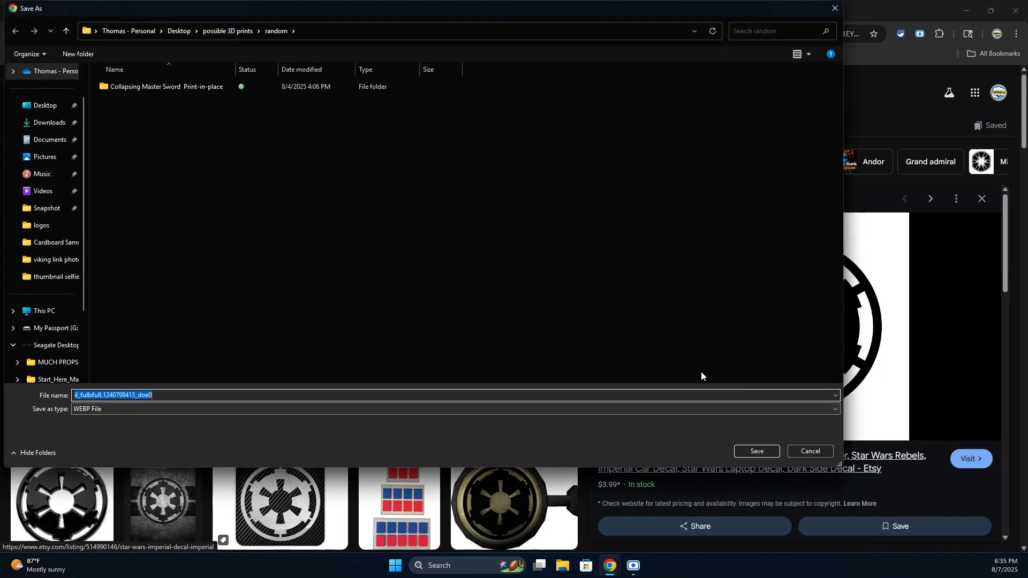
{"action": "left_click", "coordinate": [42, 106]}
{"action": "left_click", "coordinate": [749, 452]}
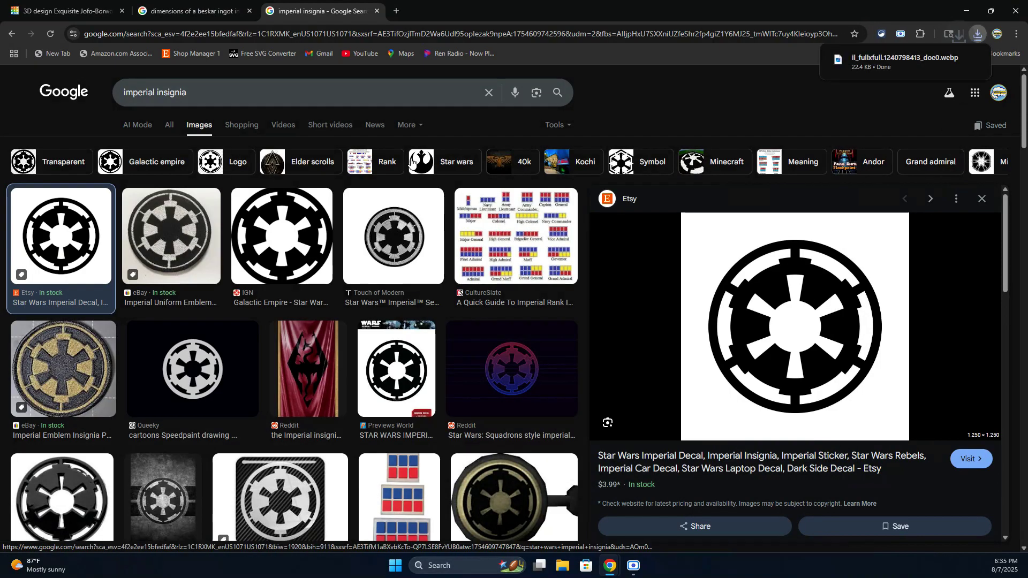
{"action": "left_click", "coordinate": [397, 12]}
{"action": "left_click", "coordinate": [263, 53]}
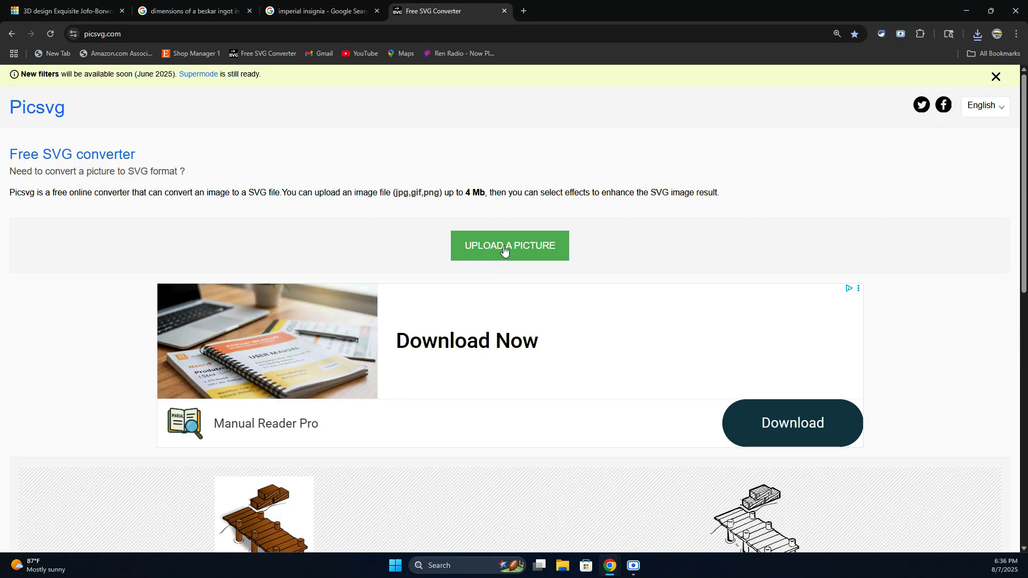
Try to import il_fullxfull.1240798413_doe0.webp from the Desktop into the Tinkercad design.
{"action": "left_click", "coordinate": [88, 9]}
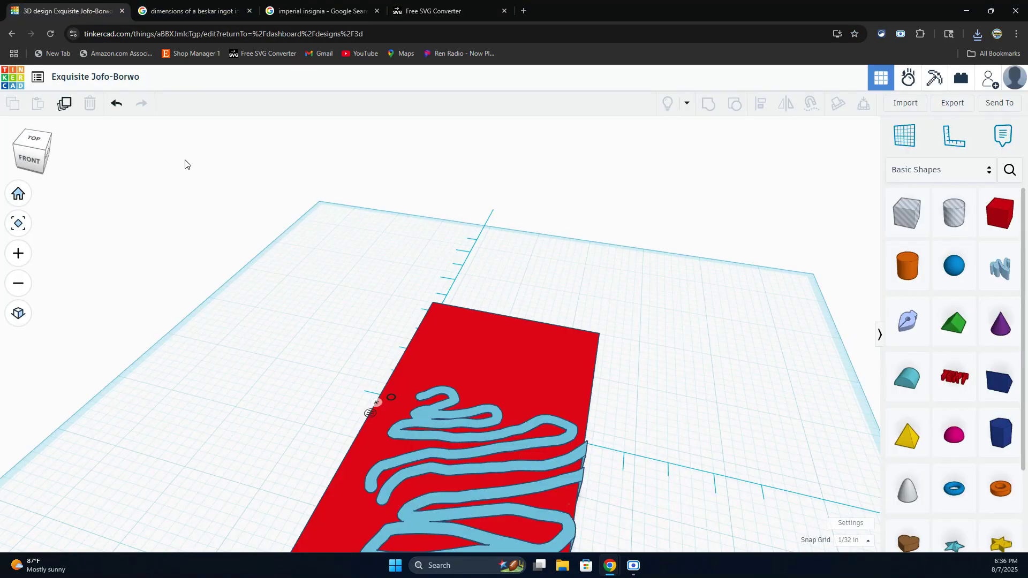
{"action": "left_click", "coordinate": [904, 103]}
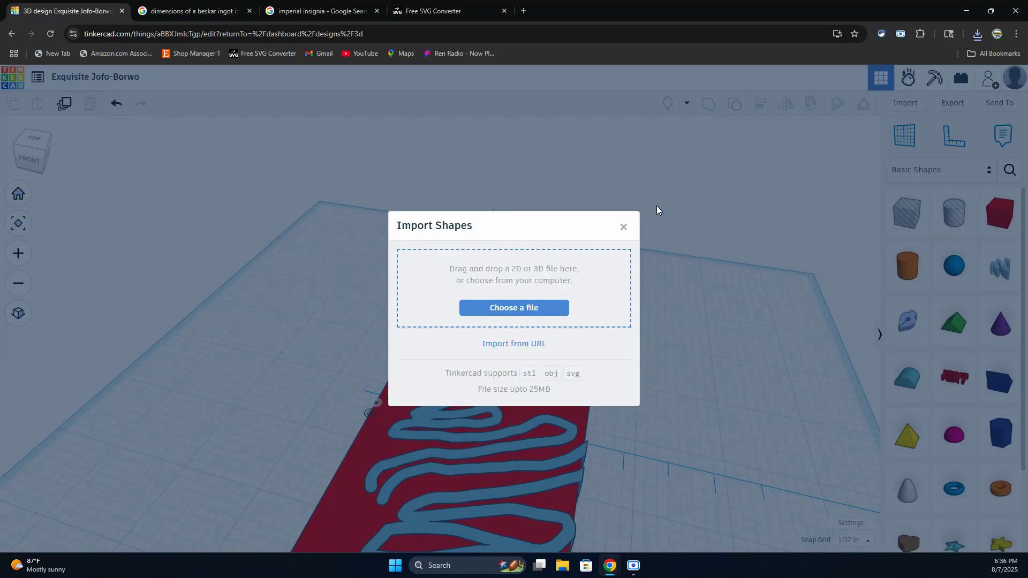
{"action": "left_click", "coordinate": [514, 312]}
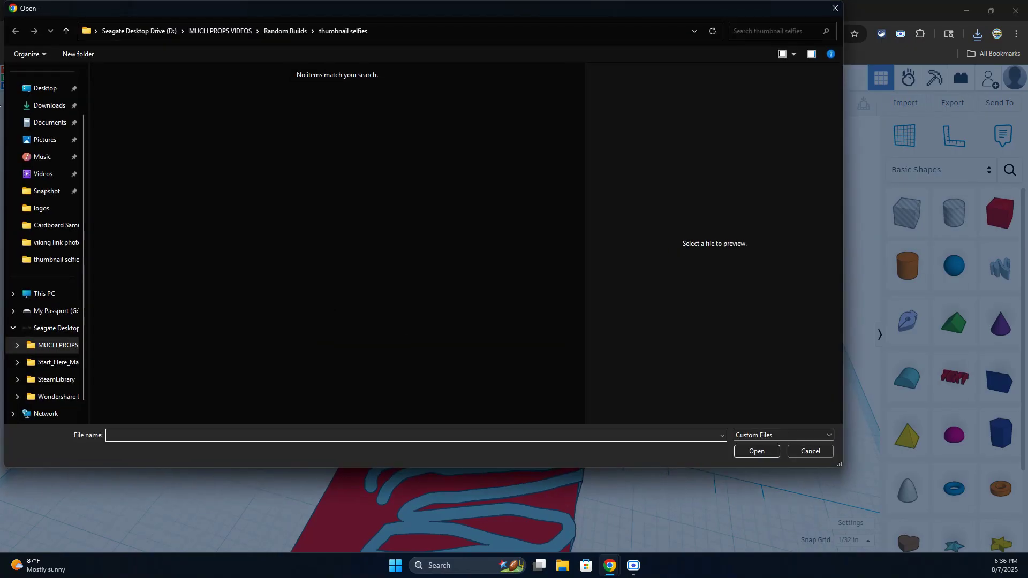
{"action": "left_click", "coordinate": [782, 435]}
{"action": "left_click", "coordinate": [754, 455]}
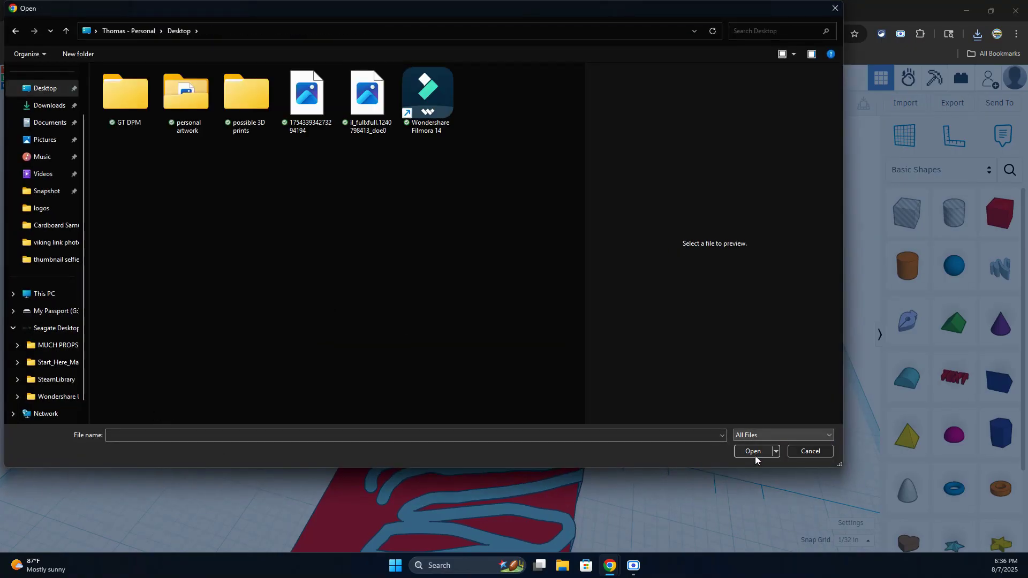
{"action": "left_click", "coordinate": [367, 96]}
{"action": "left_click", "coordinate": [753, 451]}
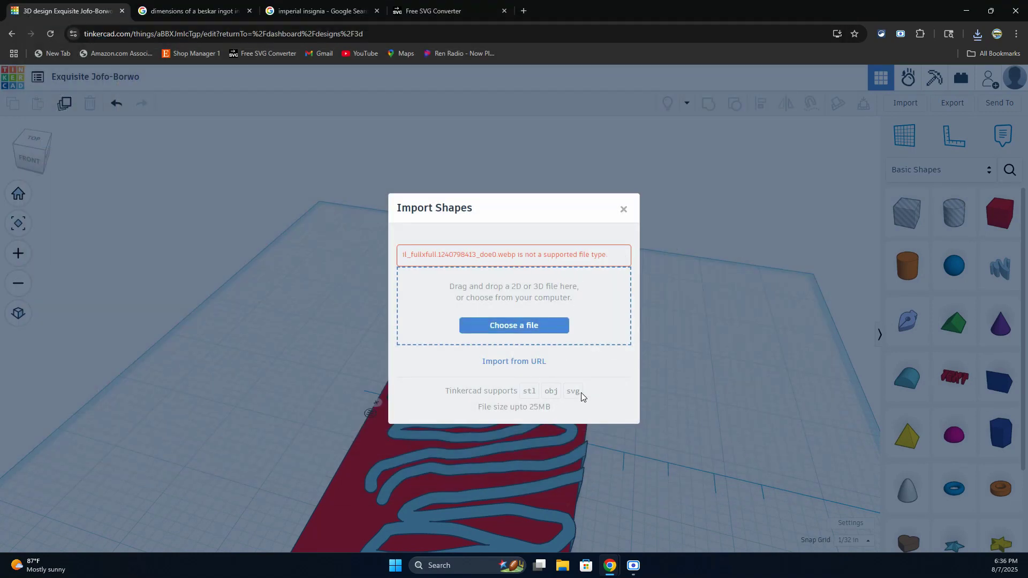
Return to the Picsvg converter and try to upload the saved insignia image from the Desktop.
{"action": "left_click", "coordinate": [428, 10]}
{"action": "left_click", "coordinate": [545, 251]}
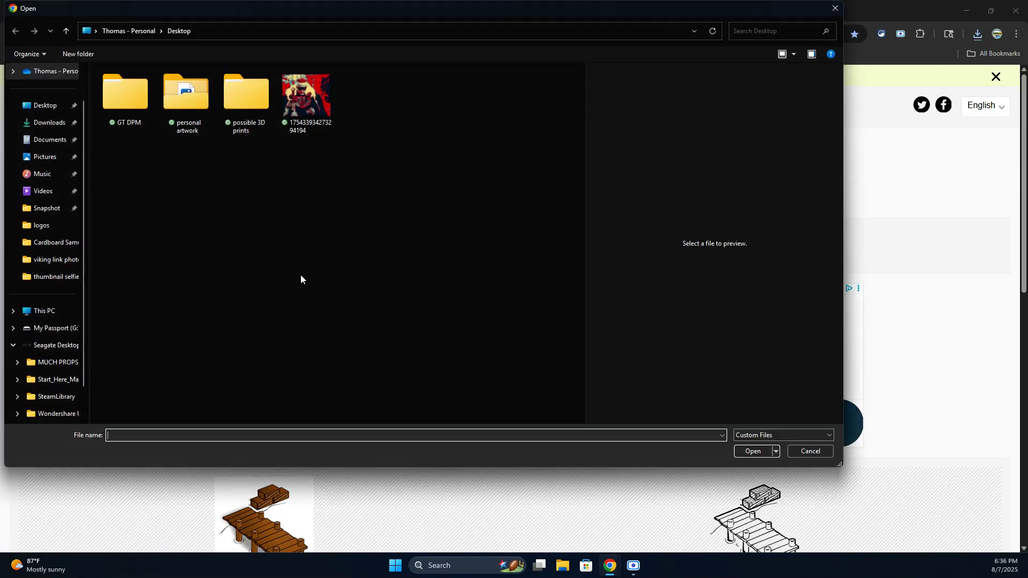
{"action": "left_click", "coordinate": [46, 106]}
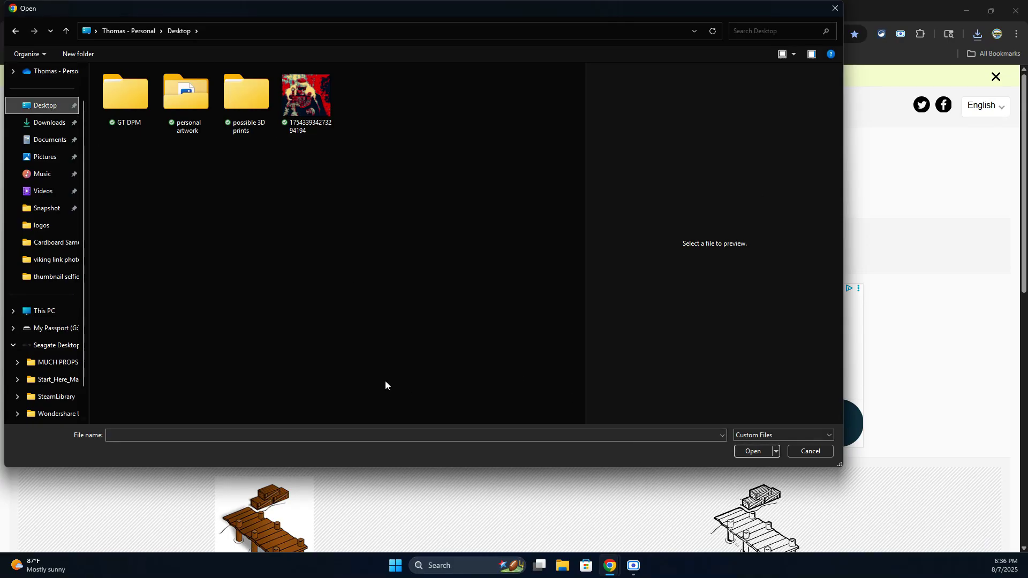
{"action": "left_click", "coordinate": [834, 8]}
{"action": "left_click_drag", "start_coordinate": [131, 316], "coordinate": [409, 535]}
{"action": "left_click", "coordinate": [635, 11]}
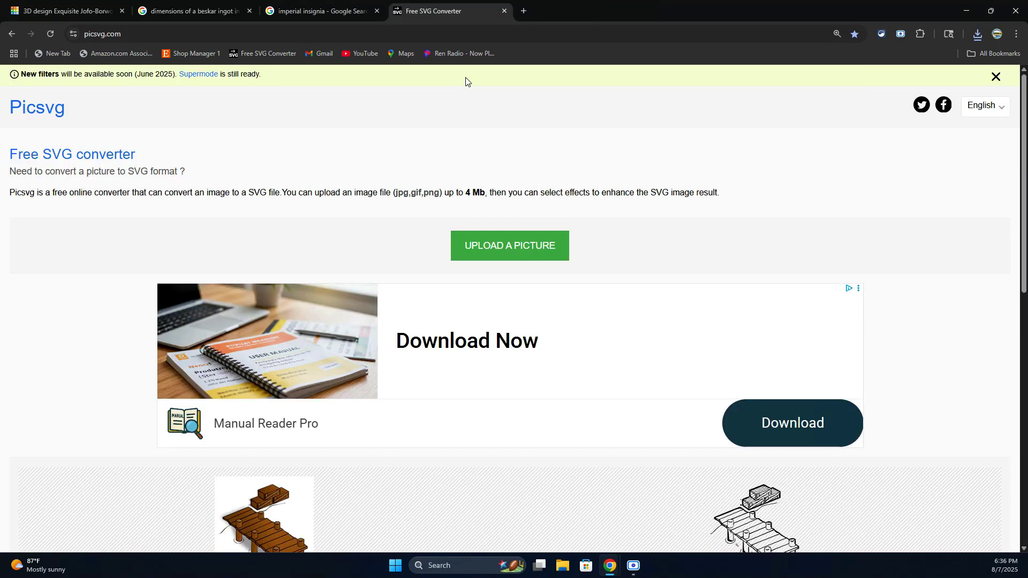
{"action": "scroll", "coordinate": [398, 273], "scroll_direction": "down", "scroll_amount": 4}
{"action": "scroll", "coordinate": [413, 284], "scroll_direction": "up", "scroll_amount": 5}
{"action": "left_click", "coordinate": [485, 249]}
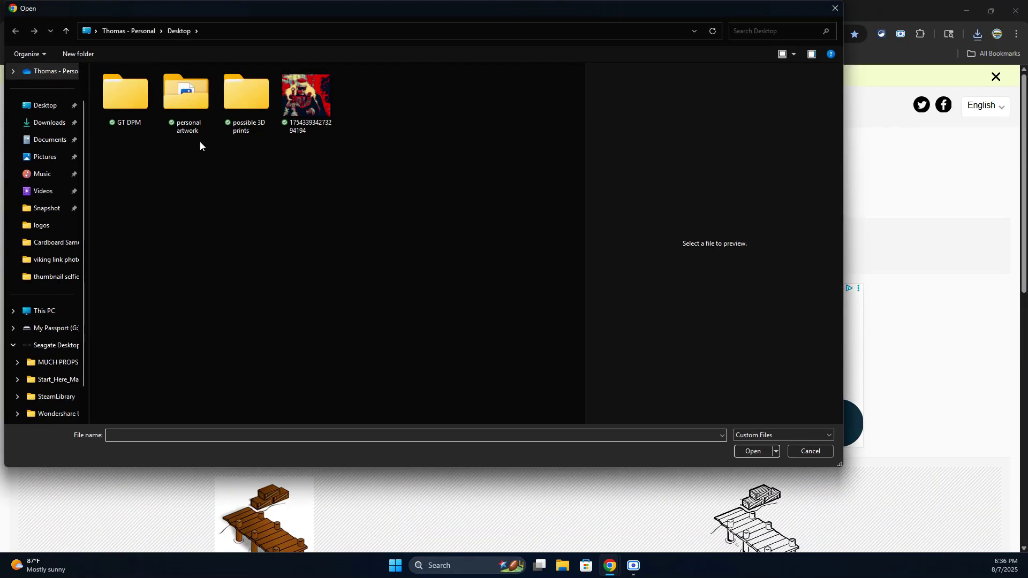
{"action": "left_click", "coordinate": [49, 107]}
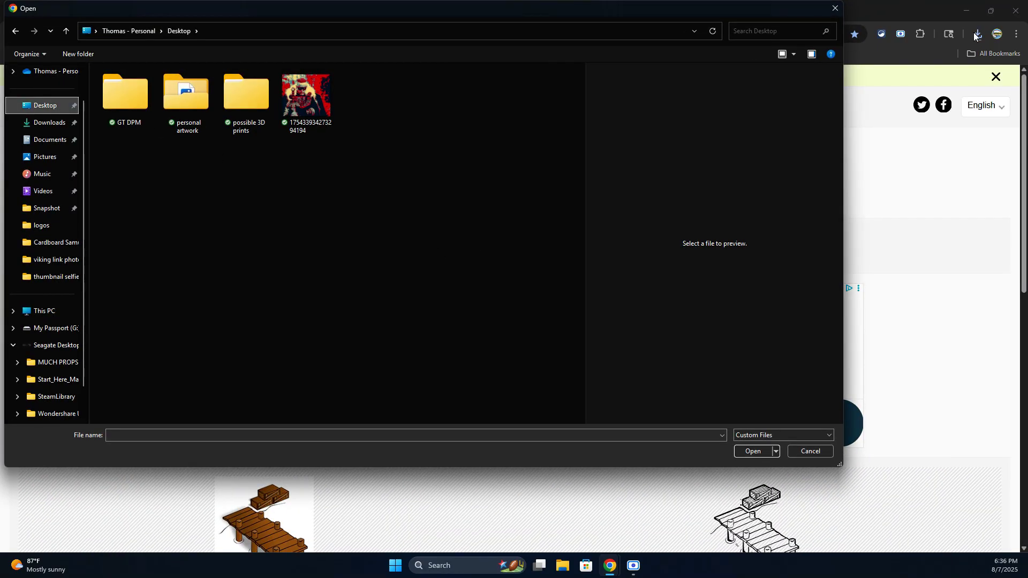
{"action": "left_click", "coordinate": [835, 8]}
Return to the image results and try to save the IGN Galactic Empire insignia image.
{"action": "left_click", "coordinate": [319, 10]}
{"action": "left_click", "coordinate": [282, 236]}
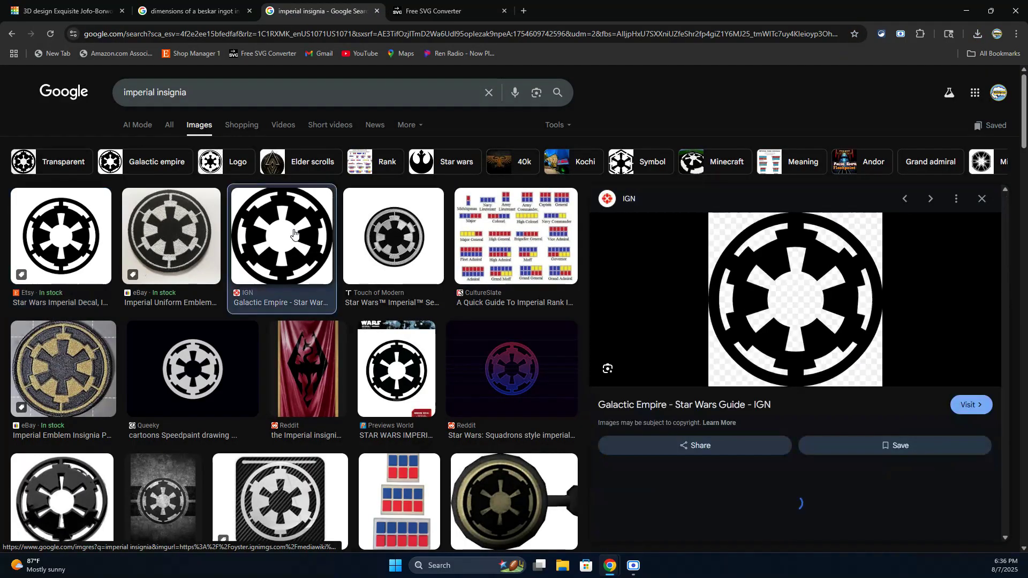
{"action": "right_click", "coordinate": [827, 318]}
{"action": "left_click", "coordinate": [876, 457]}
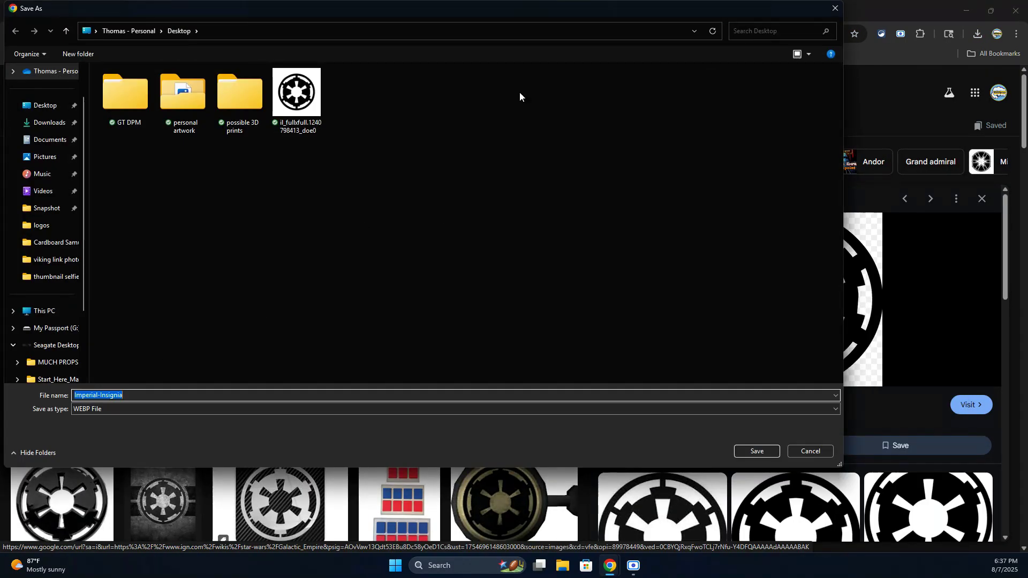
{"action": "left_click", "coordinate": [835, 8]}
Preview the Previews World insignia decal, then try to save the 570 × 570 Etsy insignia image.
{"action": "scroll", "coordinate": [515, 336], "scroll_direction": "down", "scroll_amount": 2}
{"action": "left_click", "coordinate": [391, 254]}
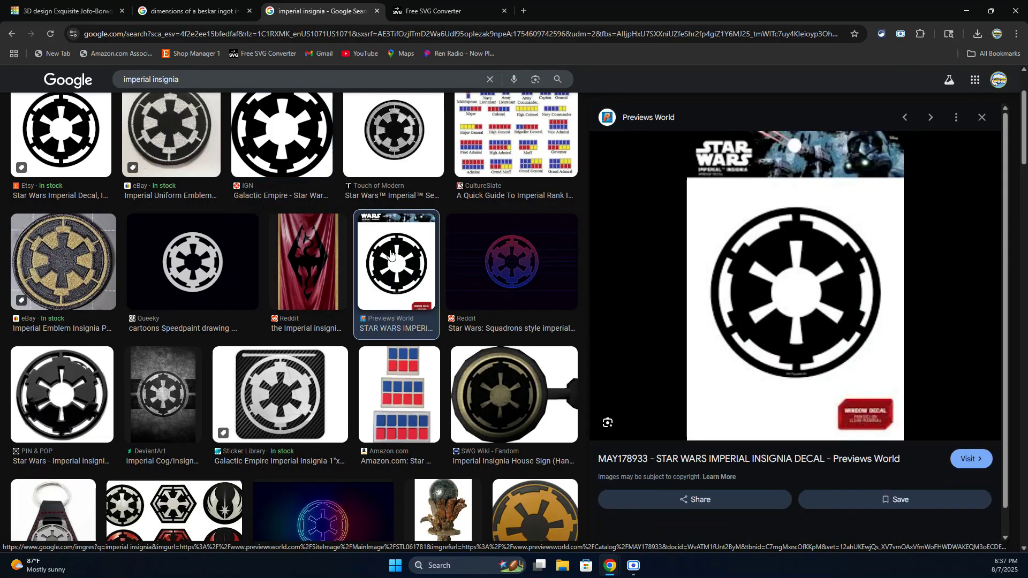
{"action": "scroll", "coordinate": [792, 321], "scroll_direction": "down", "scroll_amount": 3}
{"action": "left_click", "coordinate": [789, 423]}
{"action": "right_click", "coordinate": [818, 317]}
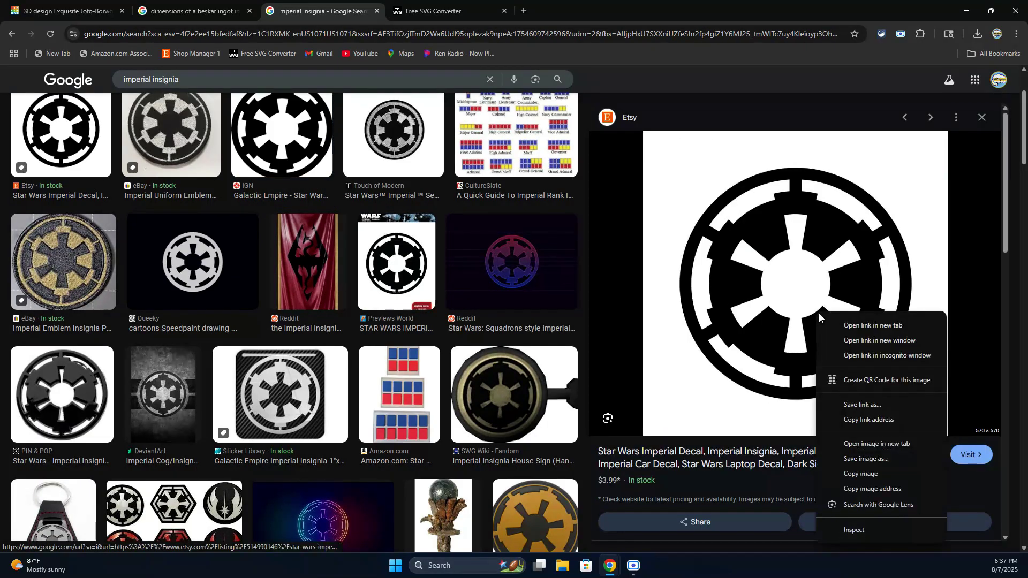
{"action": "left_click", "coordinate": [865, 459]}
{"action": "left_click", "coordinate": [830, 10]}
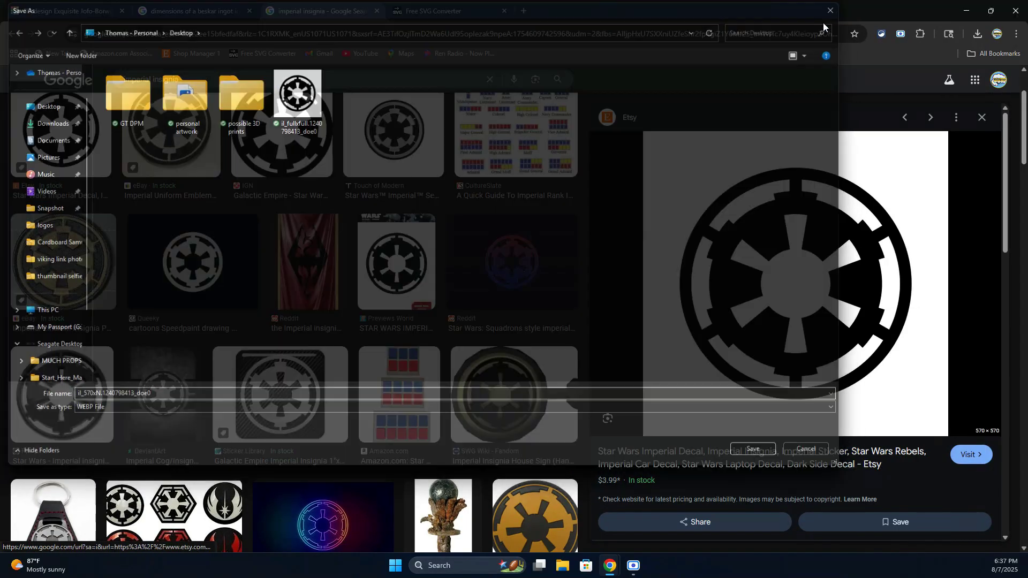
Refine the image results to imperial symbols and save the StarWars.com insignia as JPEG image_09ccd4d8 on the Desktop.
{"action": "left_click", "coordinate": [981, 117]}
{"action": "scroll", "coordinate": [518, 278], "scroll_direction": "down", "scroll_amount": 5}
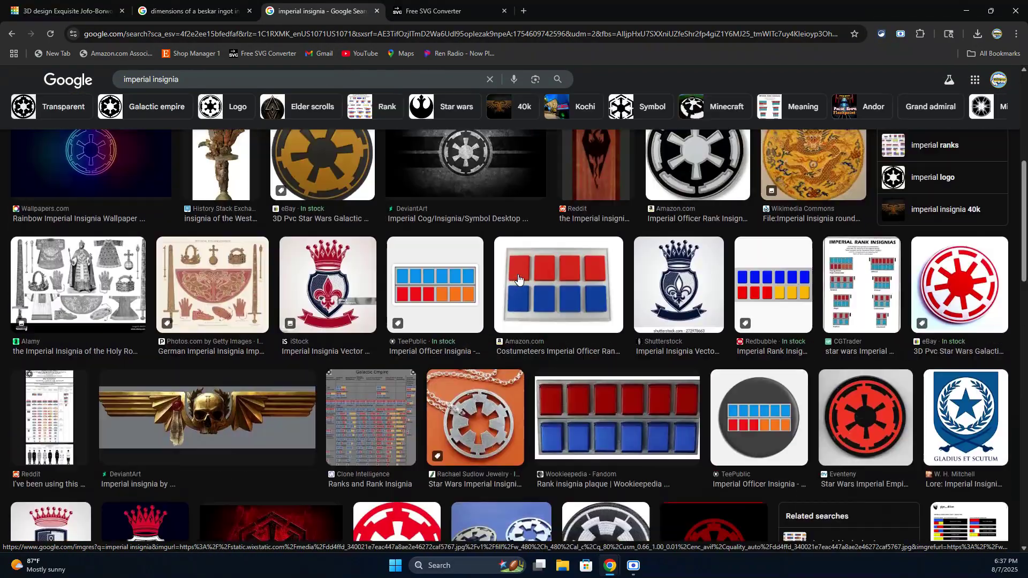
{"action": "scroll", "coordinate": [518, 278], "scroll_direction": "up", "scroll_amount": 5}
{"action": "left_click", "coordinate": [639, 106]}
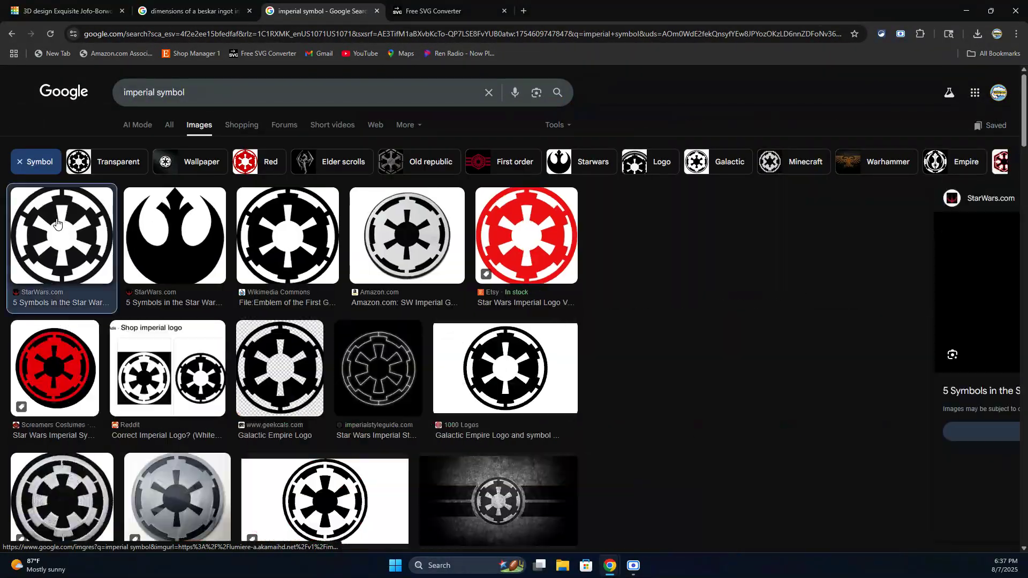
{"action": "right_click", "coordinate": [812, 299]}
{"action": "left_click", "coordinate": [851, 441]}
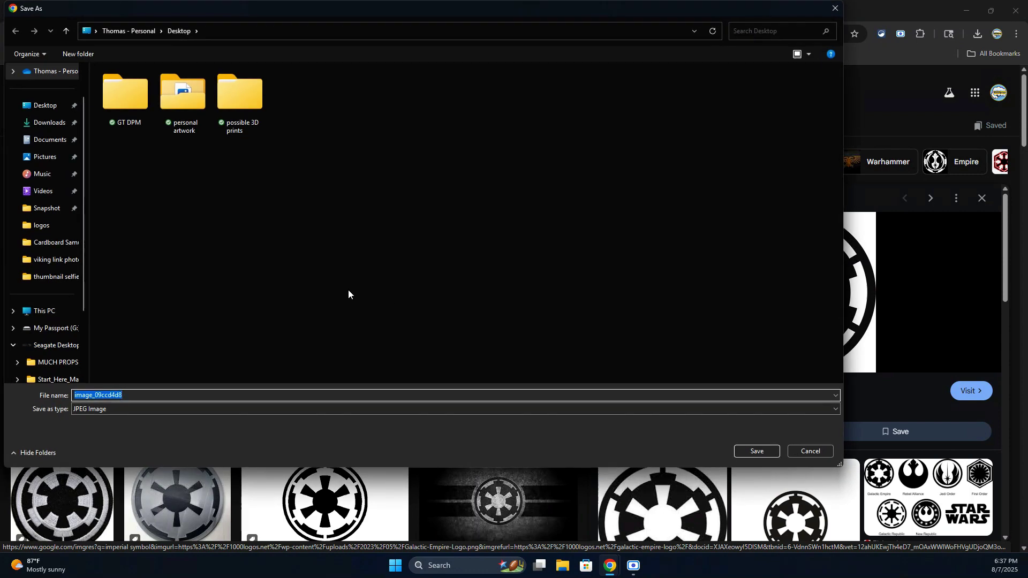
{"action": "left_click", "coordinate": [757, 452]}
Switch to the Picsvg converter and upload image_09ccd4d8 from the Desktop.
{"action": "left_click", "coordinate": [444, 11]}
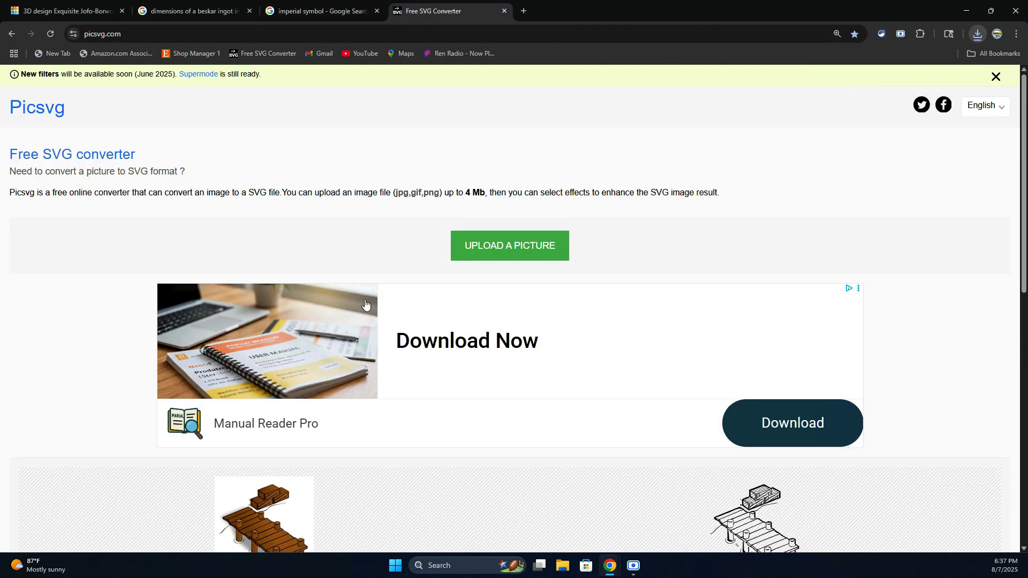
{"action": "left_click", "coordinate": [506, 246]}
{"action": "left_click", "coordinate": [367, 96]}
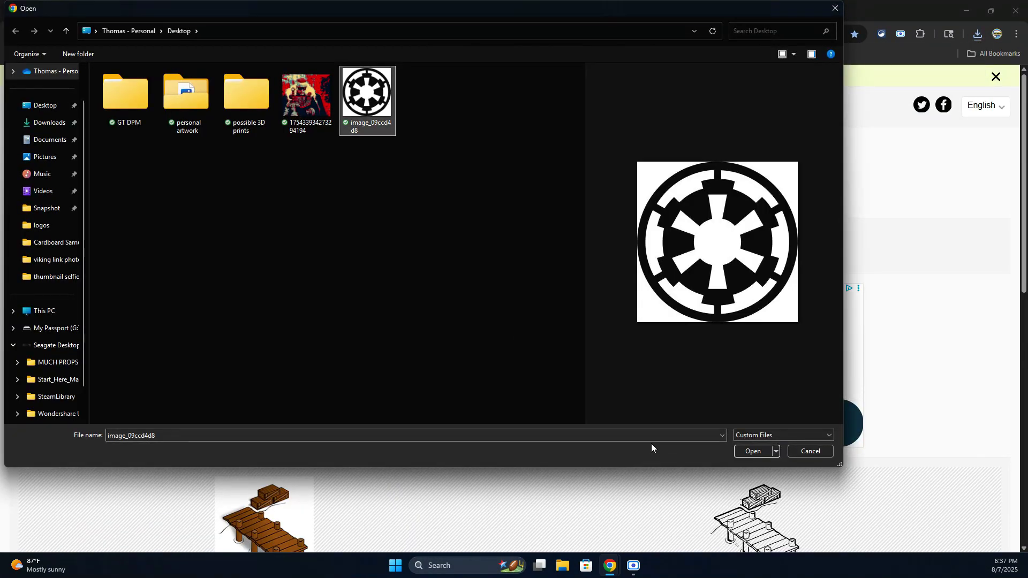
{"action": "left_click", "coordinate": [759, 454]}
Apply the Internal 1 filter to the insignia and download the SVG to the Desktop as TksYB201.
{"action": "scroll", "coordinate": [734, 390], "scroll_direction": "down", "scroll_amount": 5}
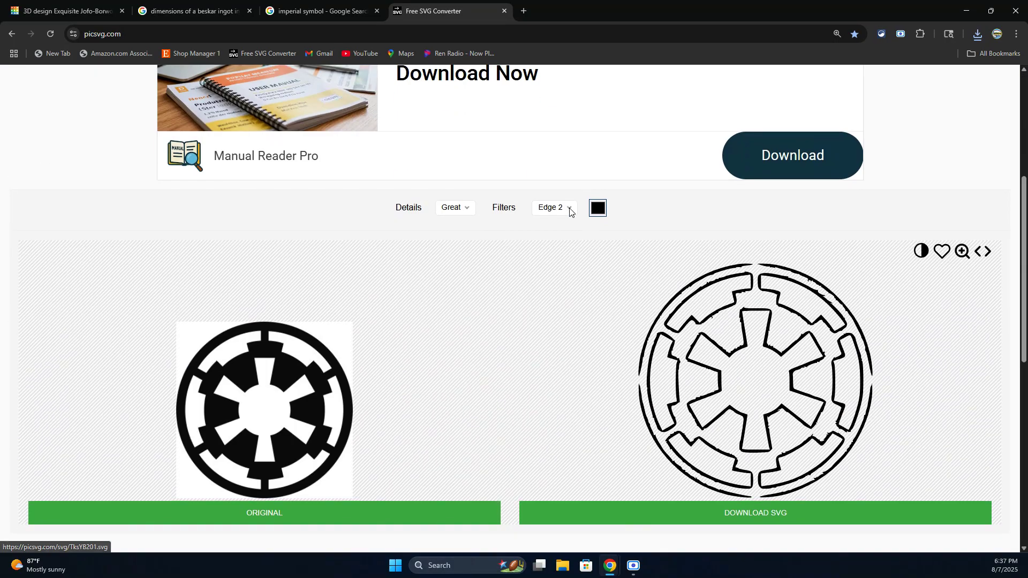
{"action": "left_click", "coordinate": [554, 208]}
{"action": "left_click", "coordinate": [560, 281]}
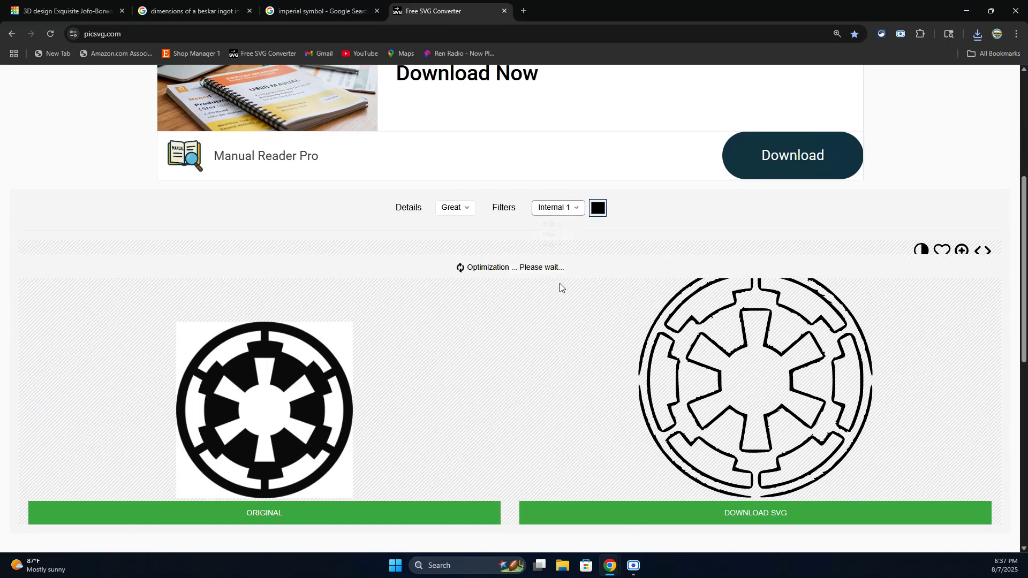
{"action": "left_click", "coordinate": [780, 512]}
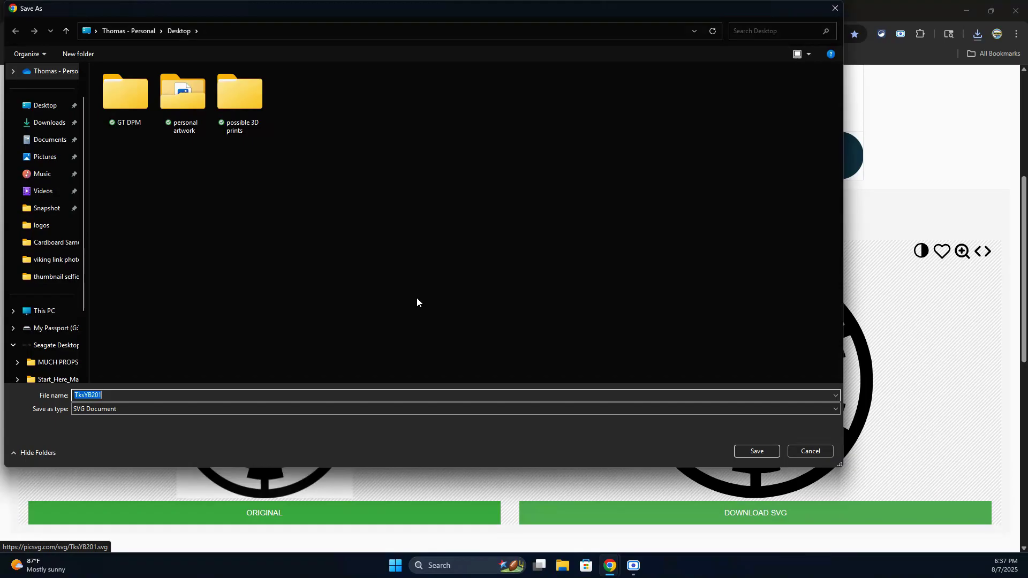
{"action": "left_click", "coordinate": [739, 450]}
Switch to the Tinkercad design and import TksYB201.svg from the Desktop at 100% scale, centered on the artboard.
{"action": "left_click", "coordinate": [80, 11]}
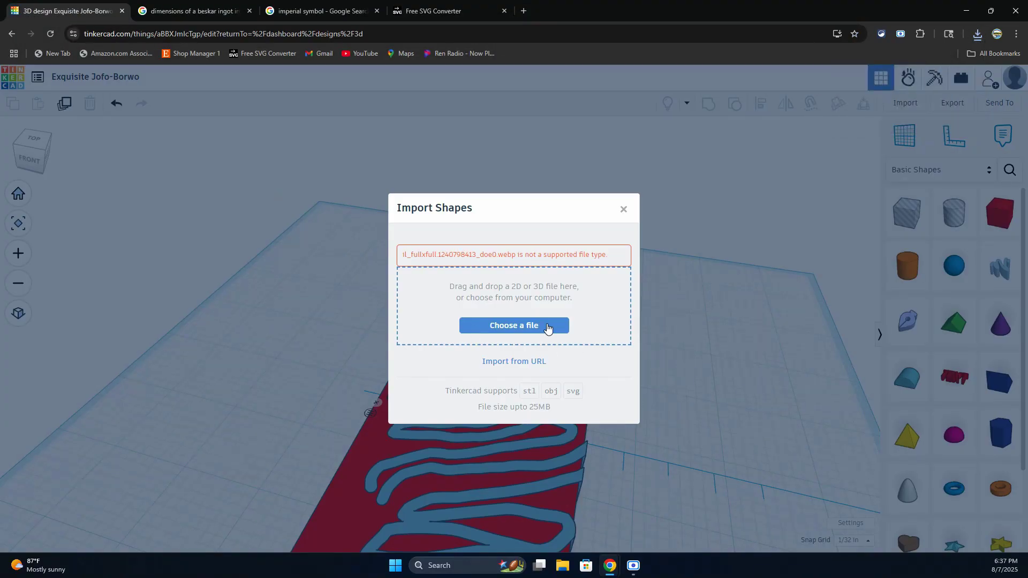
{"action": "left_click", "coordinate": [546, 327]}
{"action": "left_click", "coordinate": [333, 124]}
{"action": "left_click", "coordinate": [752, 451]}
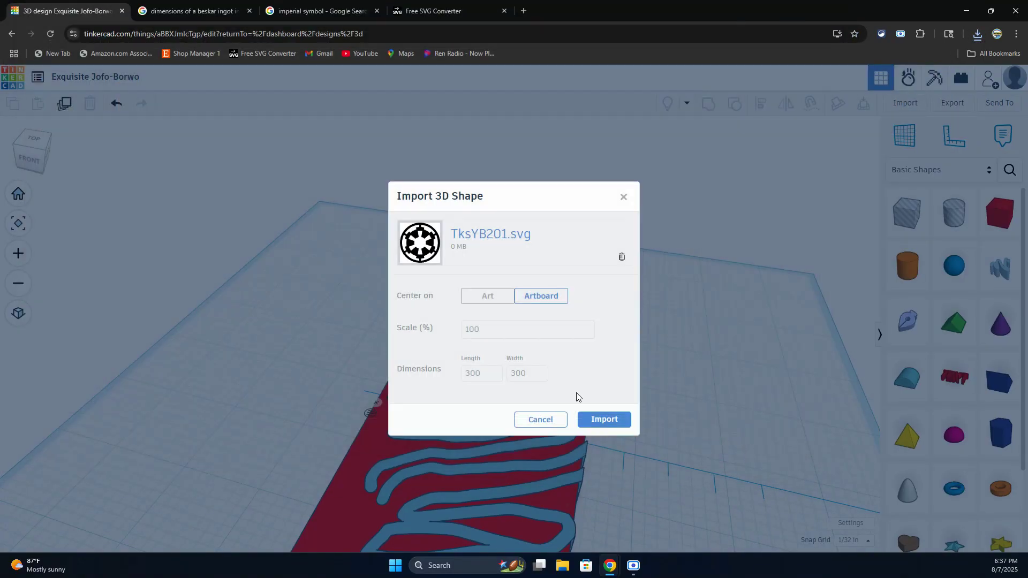
{"action": "left_click", "coordinate": [607, 420]}
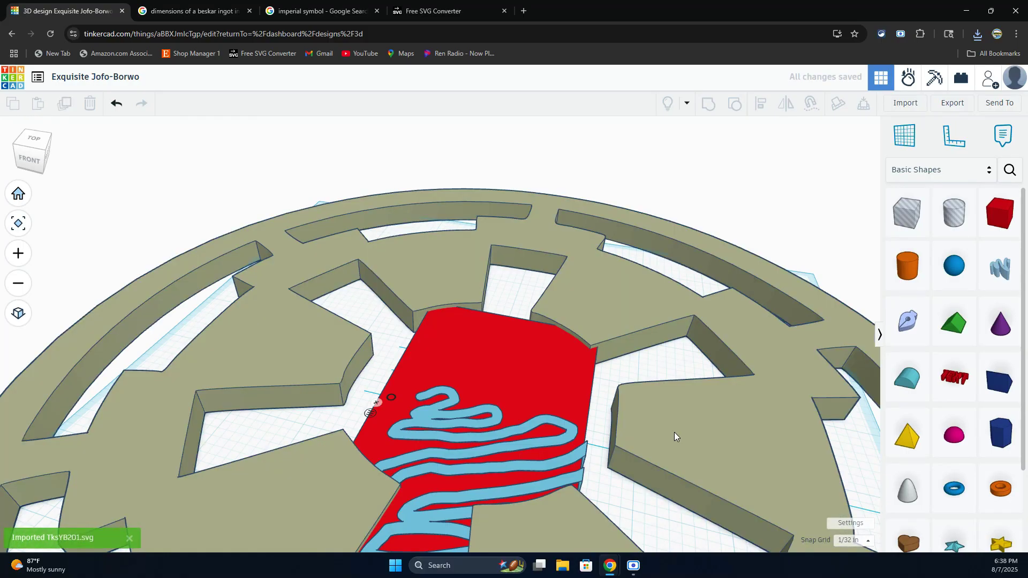
Select the imported insignia, lock it against editing, and unlock it again.
{"action": "scroll", "coordinate": [673, 432], "scroll_direction": "down", "scroll_amount": 5}
{"action": "right_click_drag", "start_coordinate": [835, 323], "coordinate": [647, 168]}
{"action": "left_click", "coordinate": [677, 275]}
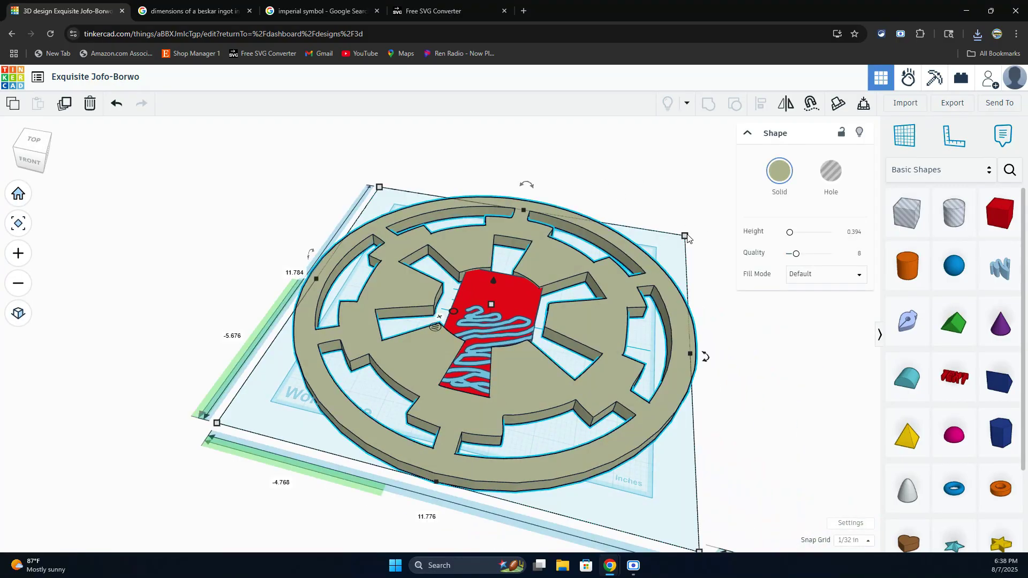
{"action": "left_click", "coordinate": [841, 133]}
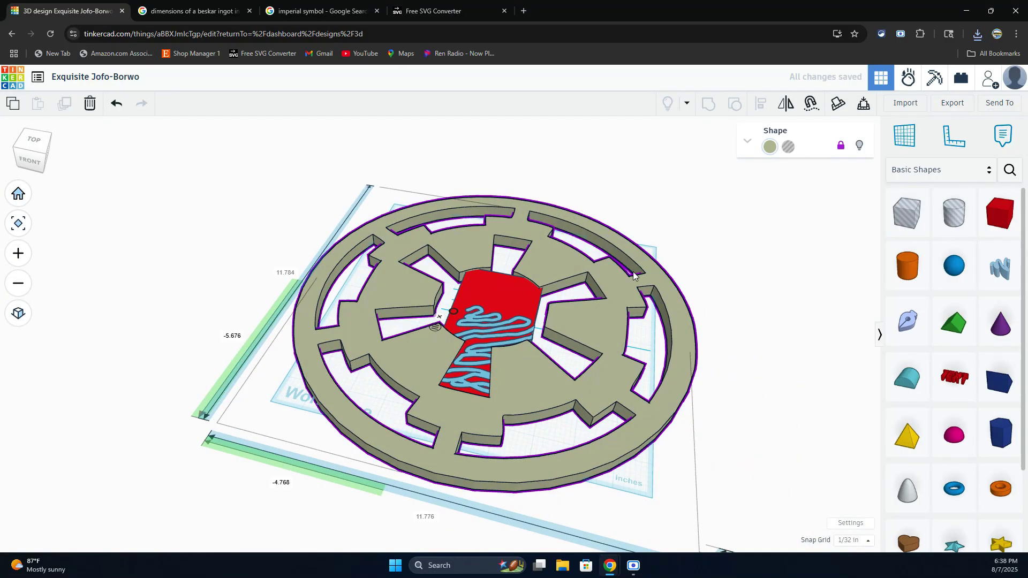
{"action": "left_click", "coordinate": [840, 145]}
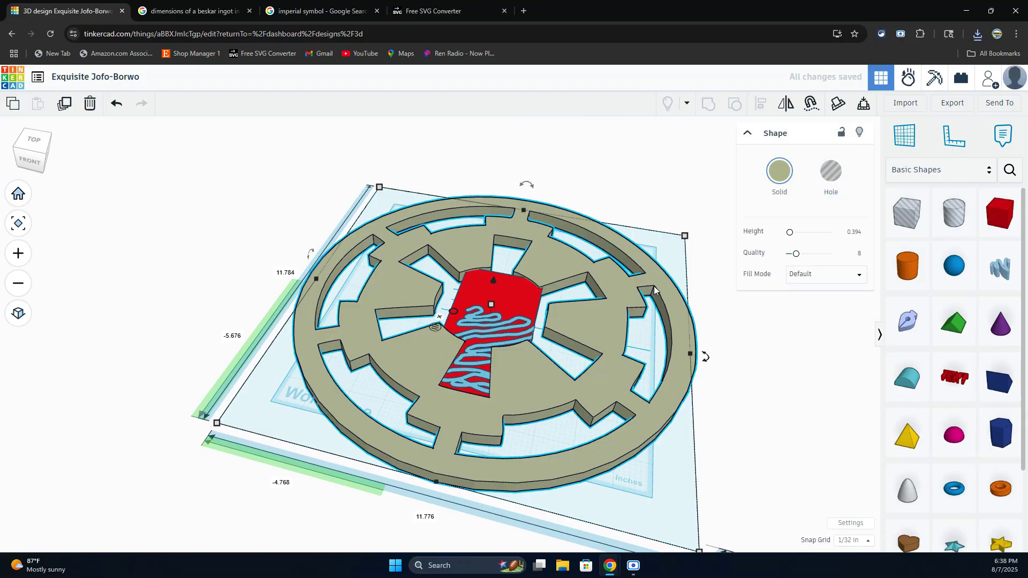
Shrink the insignia to about 0.643 in long and wide and move it beside the red ingot block.
{"action": "left_click_drag", "start_coordinate": [686, 239], "coordinate": [245, 413]}
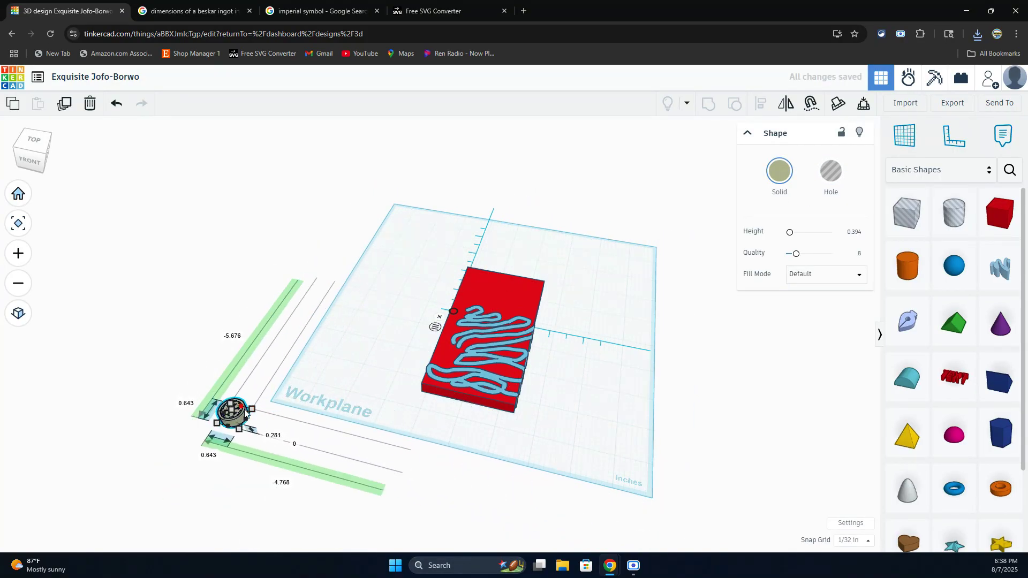
{"action": "key", "text": "ctrl+z"}
{"action": "scroll", "coordinate": [212, 429], "scroll_direction": "up", "scroll_amount": 1}
{"action": "scroll", "coordinate": [213, 429], "scroll_direction": "up", "scroll_amount": 3}
{"action": "left_click_drag", "start_coordinate": [260, 445], "coordinate": [654, 230]}
{"action": "left_click_drag", "start_coordinate": [773, 349], "coordinate": [718, 334]}
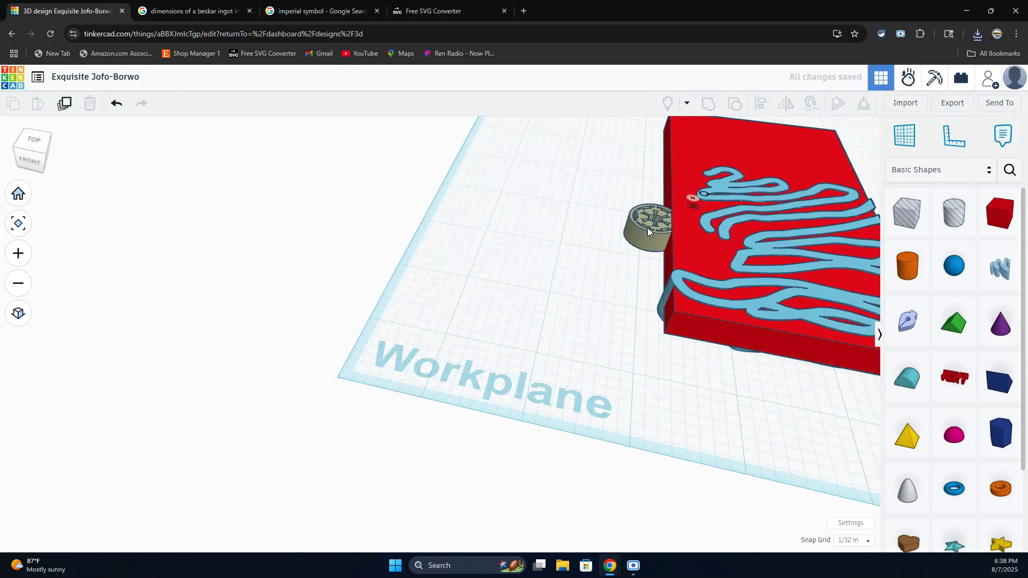
Move the insignia onto the top face of the red block at its far-left corner.
{"action": "left_click", "coordinate": [645, 228]}
{"action": "left_click_drag", "start_coordinate": [646, 232], "coordinate": [690, 143]}
{"action": "left_click", "coordinate": [601, 218]}
{"action": "scroll", "coordinate": [612, 187], "scroll_direction": "down", "scroll_amount": 5}
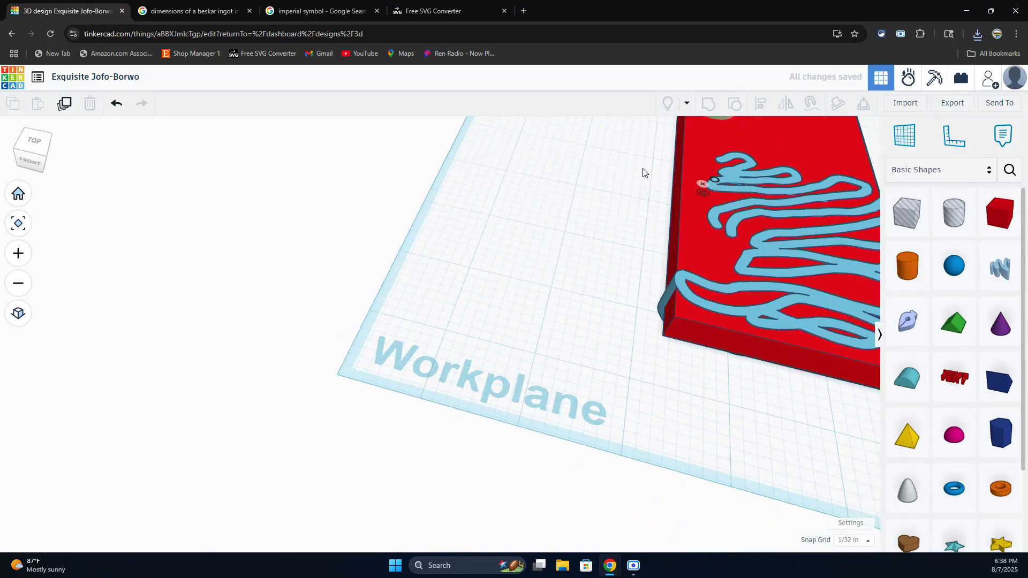
{"action": "scroll", "coordinate": [622, 323], "scroll_direction": "up", "scroll_amount": 5}
{"action": "right_click_drag", "start_coordinate": [573, 308], "coordinate": [606, 236]}
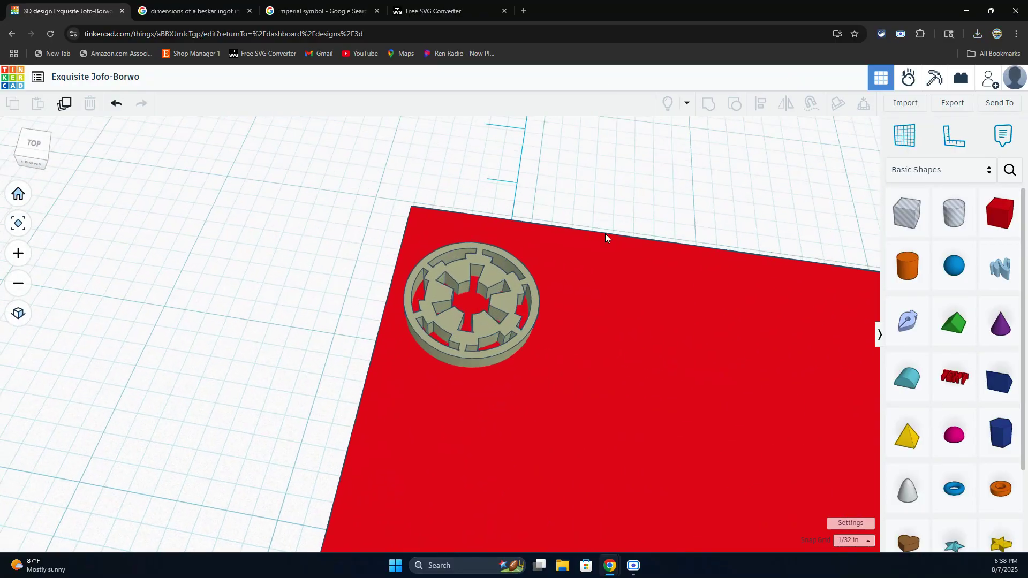
{"action": "left_click", "coordinate": [402, 287]}
{"action": "left_click_drag", "start_coordinate": [403, 287], "coordinate": [444, 321]}
Move the insignia off the red block and place a 1 in cylinder hole at the block's far-left corner.
{"action": "left_click", "coordinate": [453, 260]}
{"action": "left_click_drag", "start_coordinate": [452, 261], "coordinate": [229, 254]}
{"action": "left_click_drag", "start_coordinate": [954, 213], "coordinate": [488, 326]}
{"action": "left_click_drag", "start_coordinate": [512, 199], "coordinate": [495, 313]}
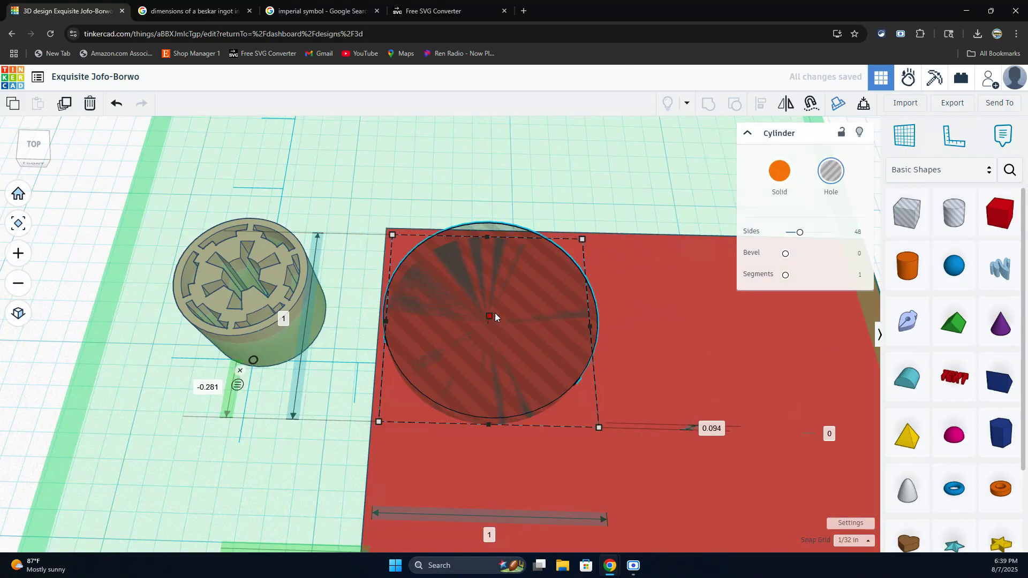
Set both the length and width of the insignia to 1/2 in.
{"action": "left_click", "coordinate": [243, 272]}
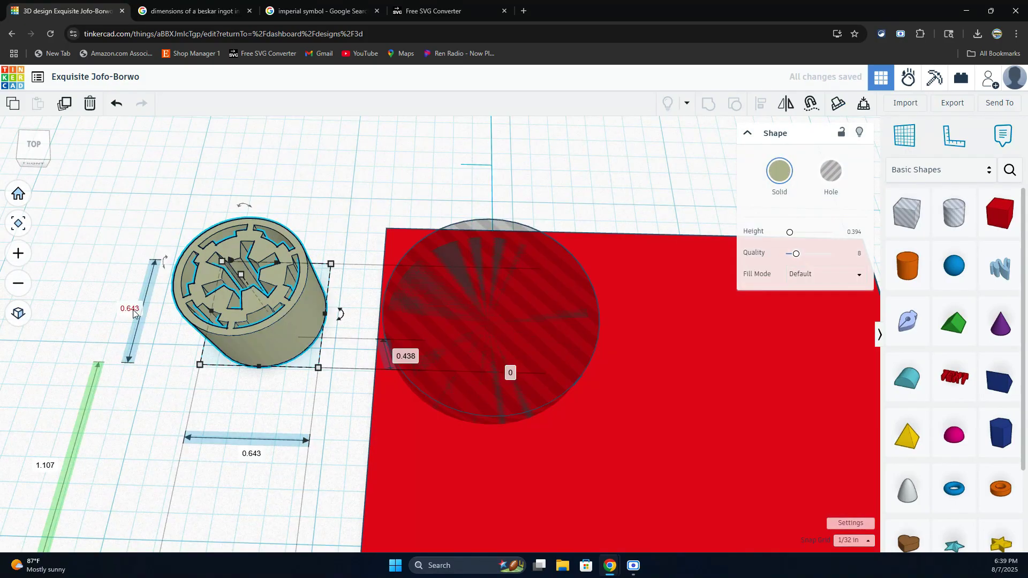
{"action": "type", "text": "1/2"}
{"action": "key", "text": "Return"}
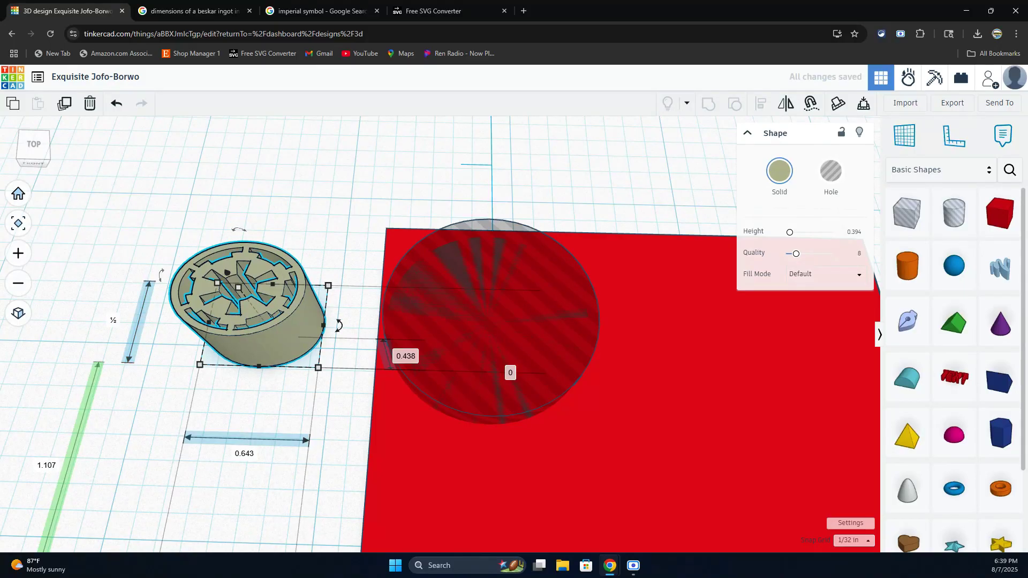
{"action": "left_click", "coordinate": [250, 451]}
{"action": "type", "text": ".5"}
{"action": "key", "text": "Return"}
Set the cylinder hole's width and length to 0.6 in and reposition it inside the block's far-left corner.
{"action": "left_click", "coordinate": [536, 282]}
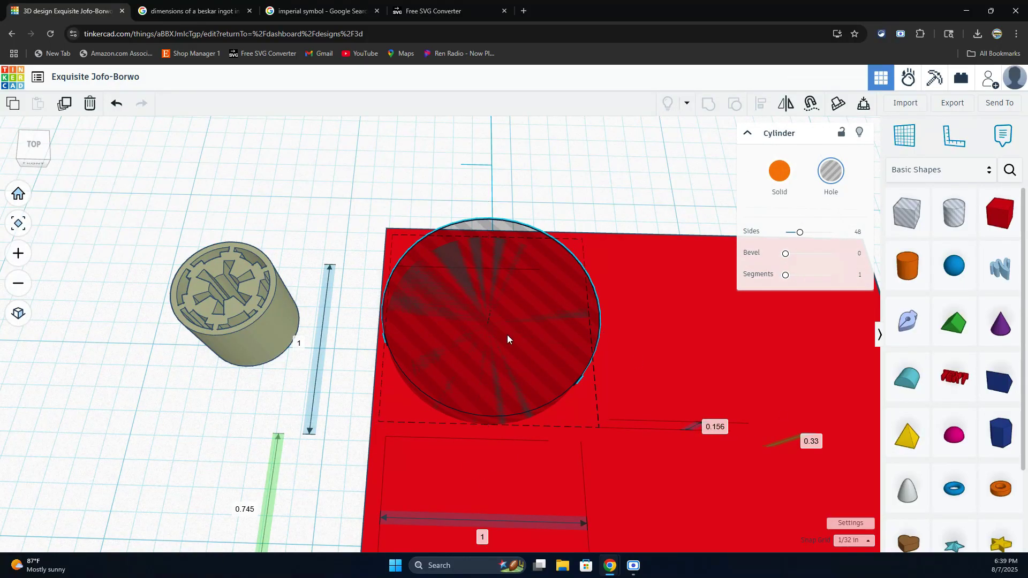
{"action": "scroll", "coordinate": [490, 391], "scroll_direction": "down", "scroll_amount": 2}
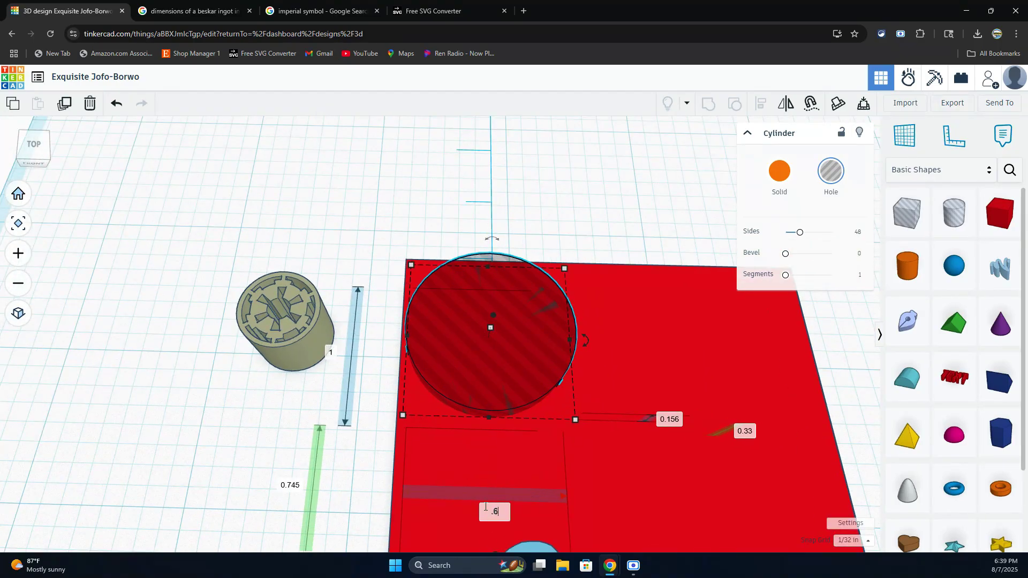
{"action": "key", "text": "Return"}
{"action": "type", "text": ".6"}
{"action": "key", "text": "Return"}
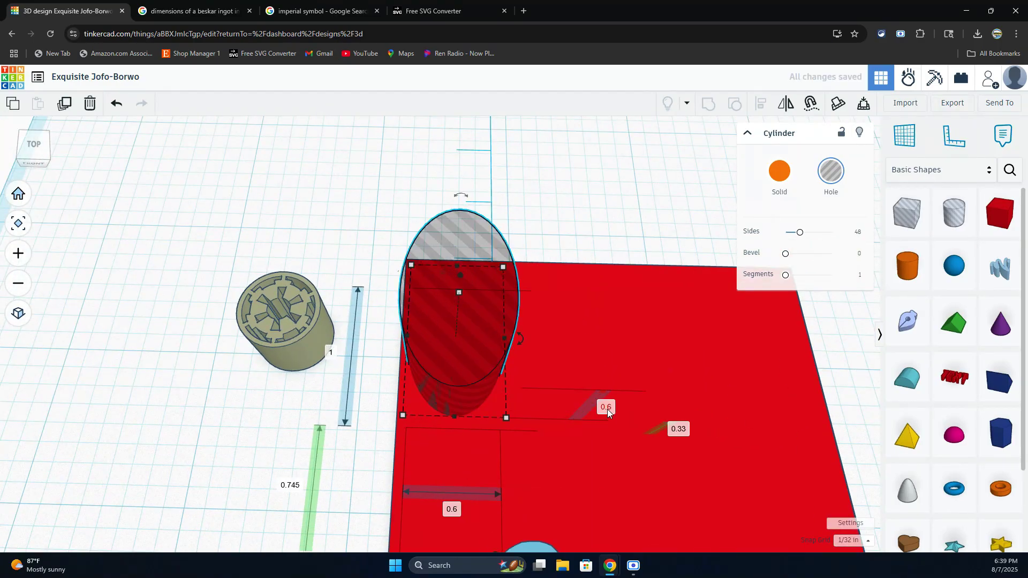
{"action": "left_click", "coordinate": [332, 352]}
{"action": "type", "text": ".6"}
{"action": "key", "text": "Return"}
{"action": "left_click_drag", "start_coordinate": [471, 274], "coordinate": [454, 313]}
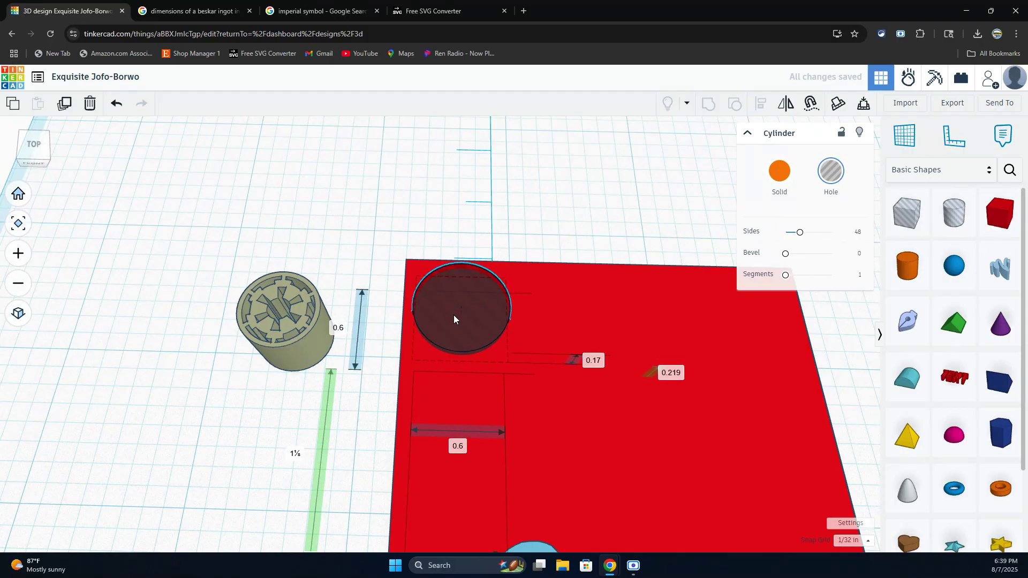
Group the cylinder hole with the red block to cut a round recess and move the insignia into it.
{"action": "left_click_drag", "start_coordinate": [364, 218], "coordinate": [851, 478]}
{"action": "left_click", "coordinate": [735, 100]}
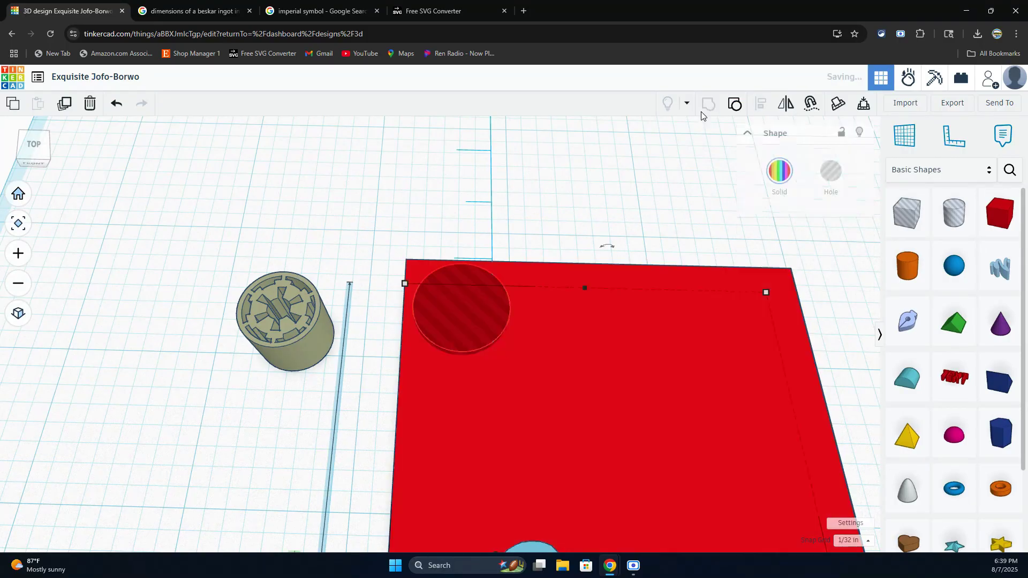
{"action": "left_click_drag", "start_coordinate": [286, 328], "coordinate": [467, 328]}
{"action": "left_click", "coordinate": [493, 235]}
{"action": "scroll", "coordinate": [506, 204], "scroll_direction": "up", "scroll_amount": 3}
{"action": "right_click_drag", "start_coordinate": [507, 204], "coordinate": [543, 166]}
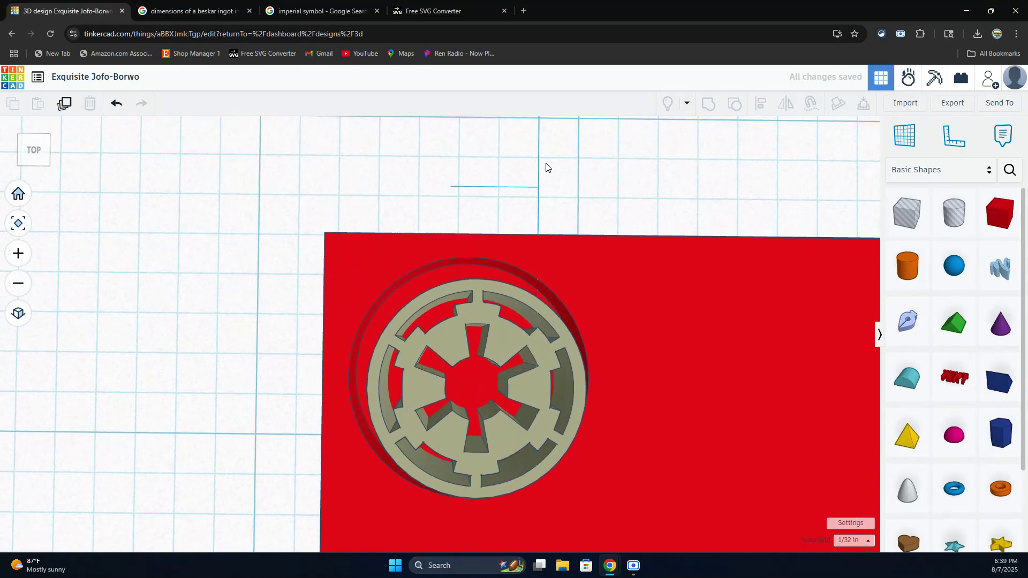
Nudge the insignia one grid step left and one step toward the front within the recess.
{"action": "left_click", "coordinate": [491, 332]}
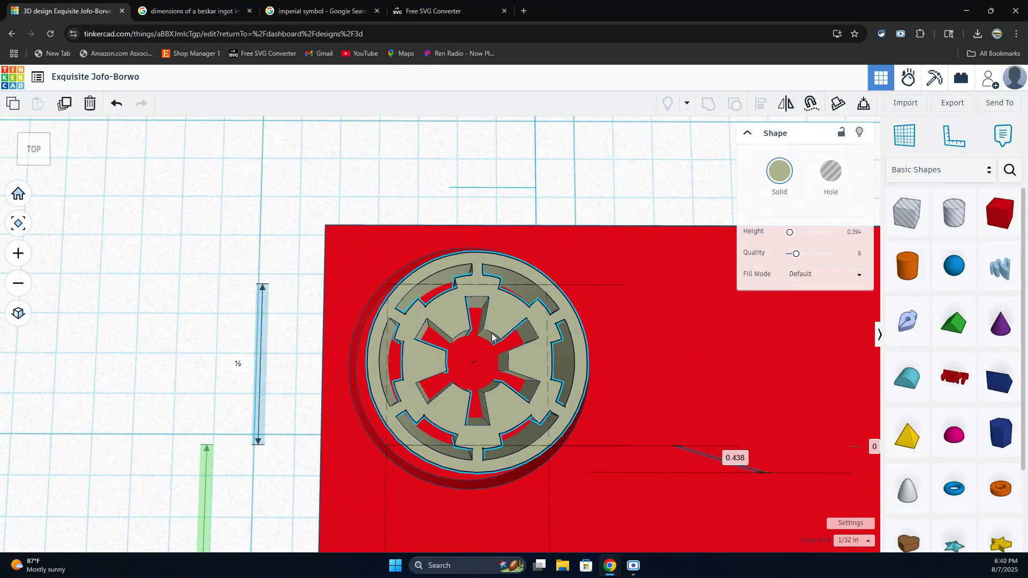
{"action": "key", "text": "Left"}
{"action": "key", "text": "Down"}
{"action": "left_click", "coordinate": [465, 194]}
{"action": "right_click_drag", "start_coordinate": [465, 194], "coordinate": [471, 215]}
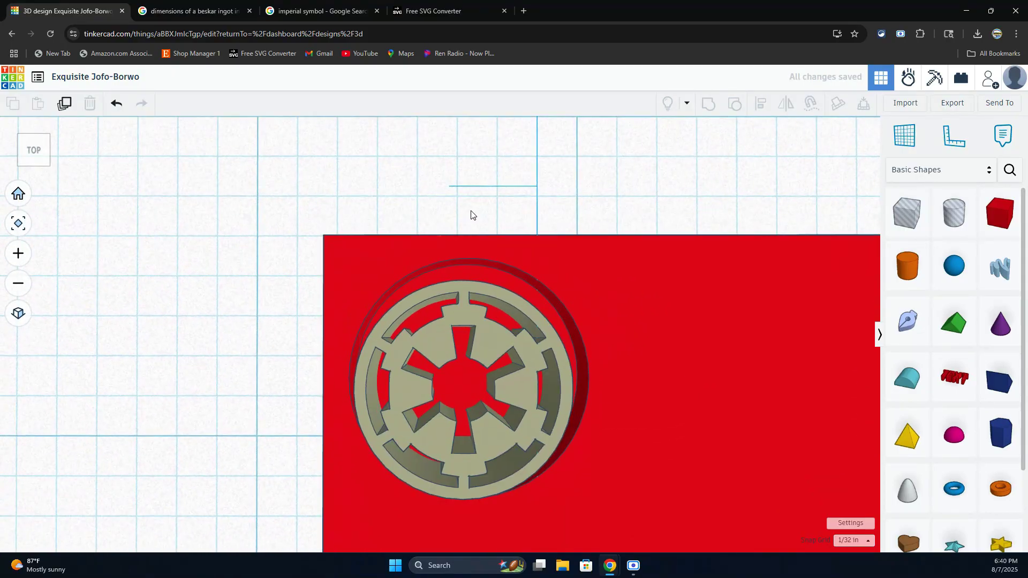
Set the snap grid to 1/64 in and center the insignia in the recess using the orthographic top view.
{"action": "left_click", "coordinate": [18, 313]}
{"action": "left_click", "coordinate": [491, 333]}
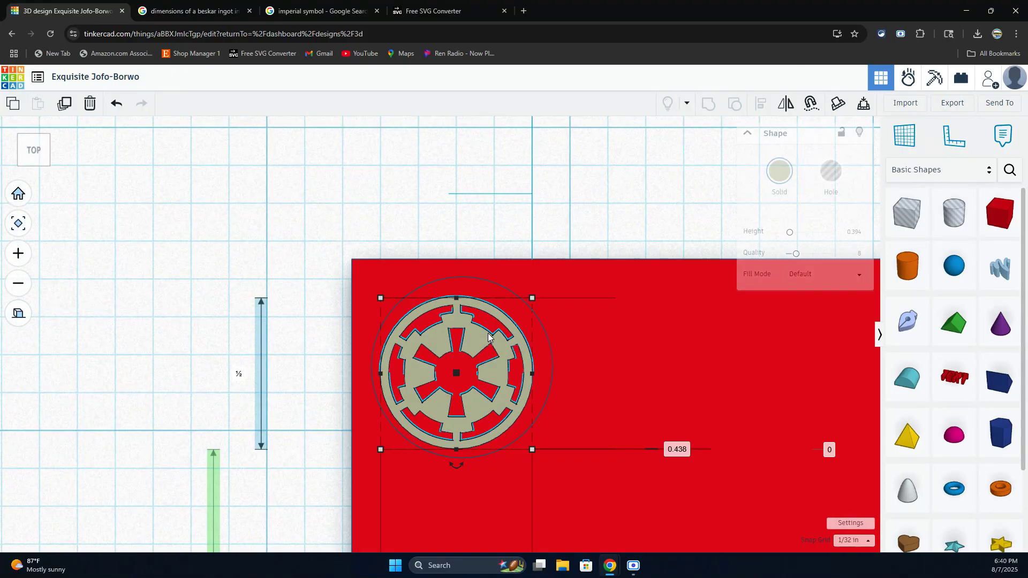
{"action": "left_click", "coordinate": [853, 540]}
{"action": "left_click", "coordinate": [855, 432]}
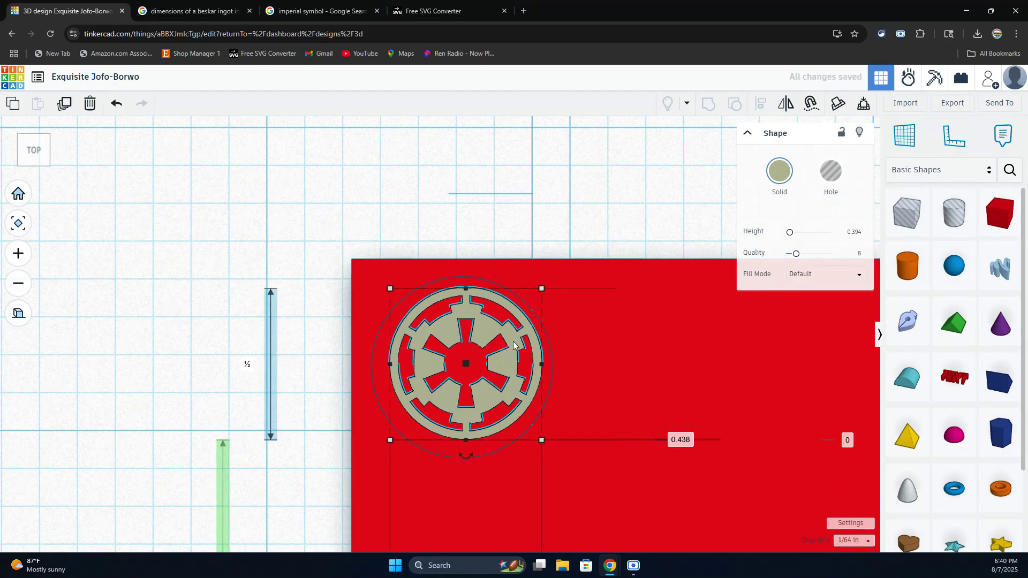
{"action": "left_click_drag", "start_coordinate": [513, 347], "coordinate": [508, 350]}
{"action": "left_click", "coordinate": [454, 255]}
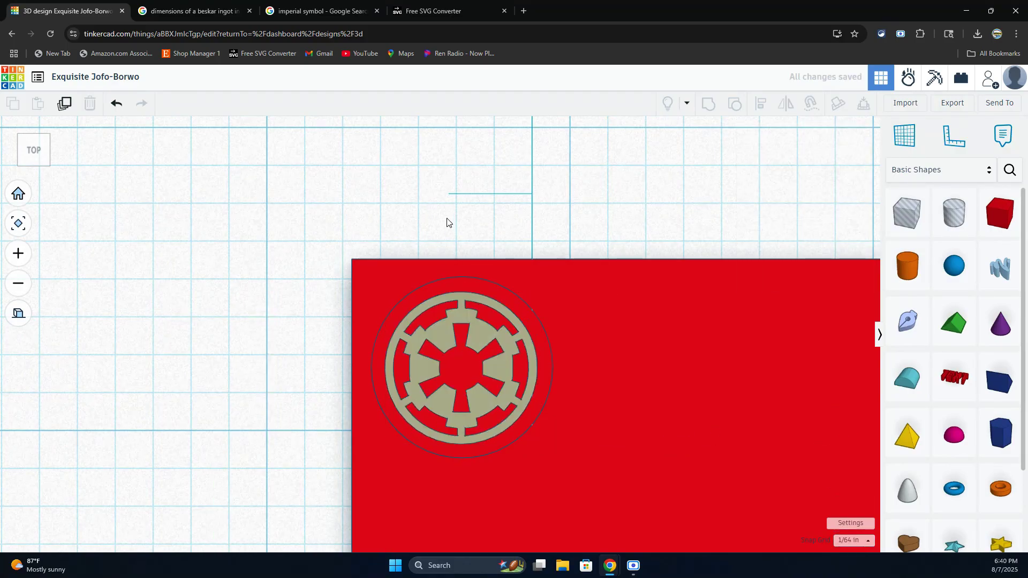
Return to perspective view and reduce the insignia's height to about 0.203 in.
{"action": "left_click", "coordinate": [19, 313]}
{"action": "mouse_move", "coordinate": [468, 214]}
{"action": "right_mouse_down"}
{"action": "mouse_move", "coordinate": [484, 154]}
{"action": "mouse_move", "coordinate": [466, 220]}
{"action": "right_mouse_up"}
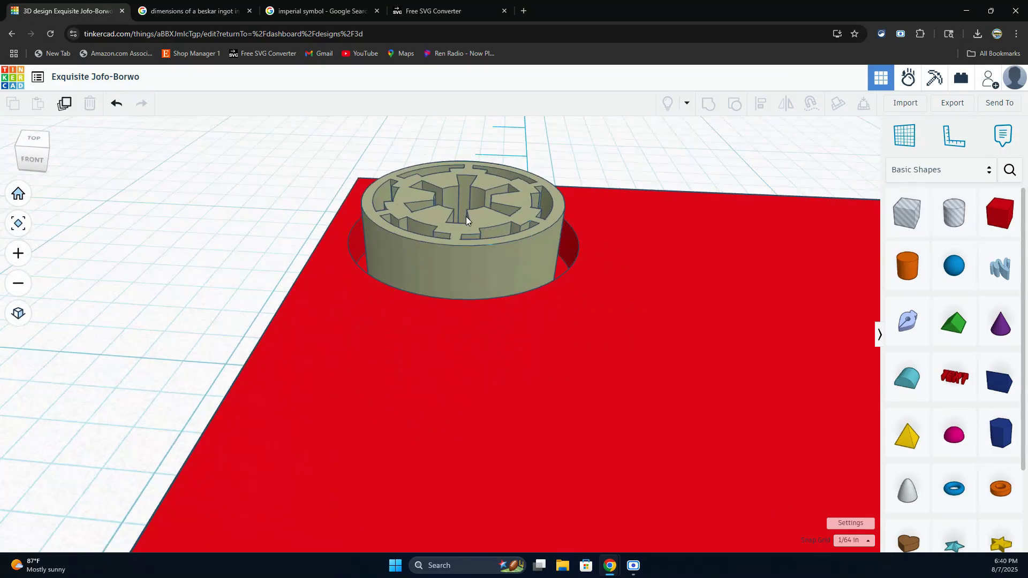
{"action": "left_click", "coordinate": [466, 216]}
{"action": "mouse_move", "coordinate": [463, 205]}
{"action": "left_mouse_down"}
{"action": "mouse_move", "coordinate": [446, 34]}
{"action": "mouse_move", "coordinate": [464, 256]}
{"action": "mouse_move", "coordinate": [461, 214]}
{"action": "left_mouse_up"}
{"action": "right_click_drag", "start_coordinate": [511, 167], "coordinate": [517, 373]}
{"action": "right_click_drag", "start_coordinate": [373, 348], "coordinate": [540, 390]}
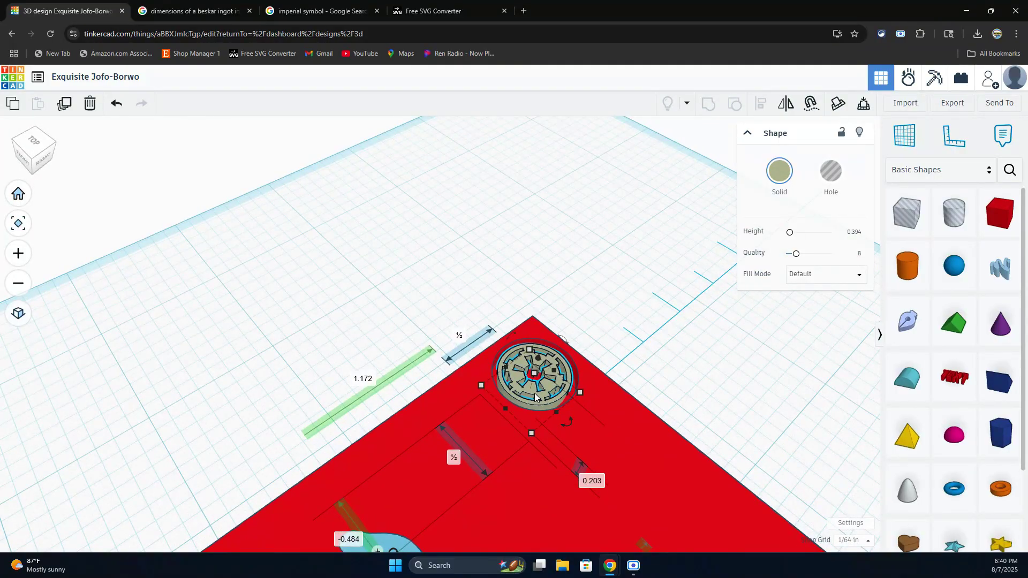
Rename the design as "practice".
{"action": "left_click", "coordinate": [92, 73]}
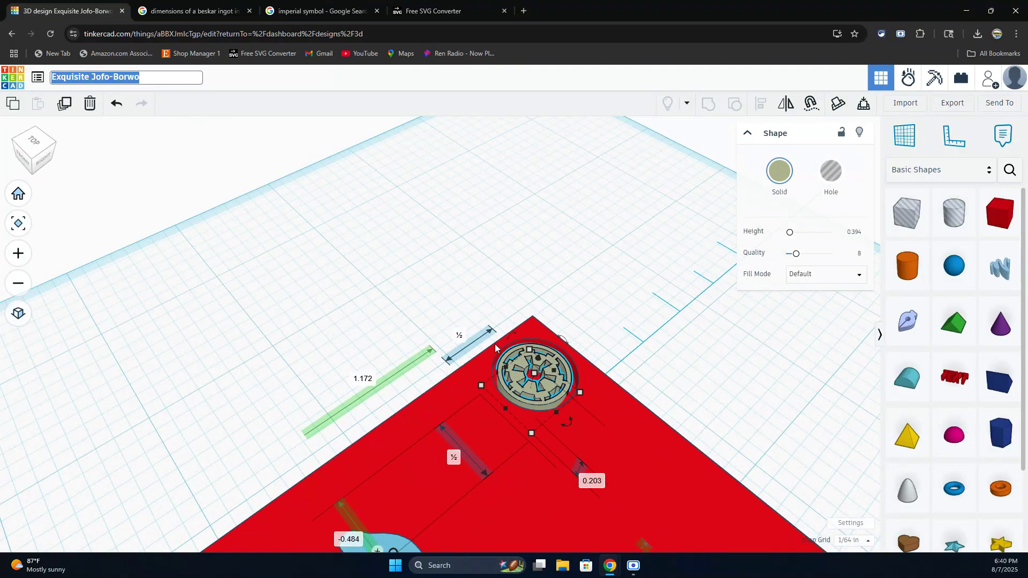
{"action": "type", "text": "practice"}
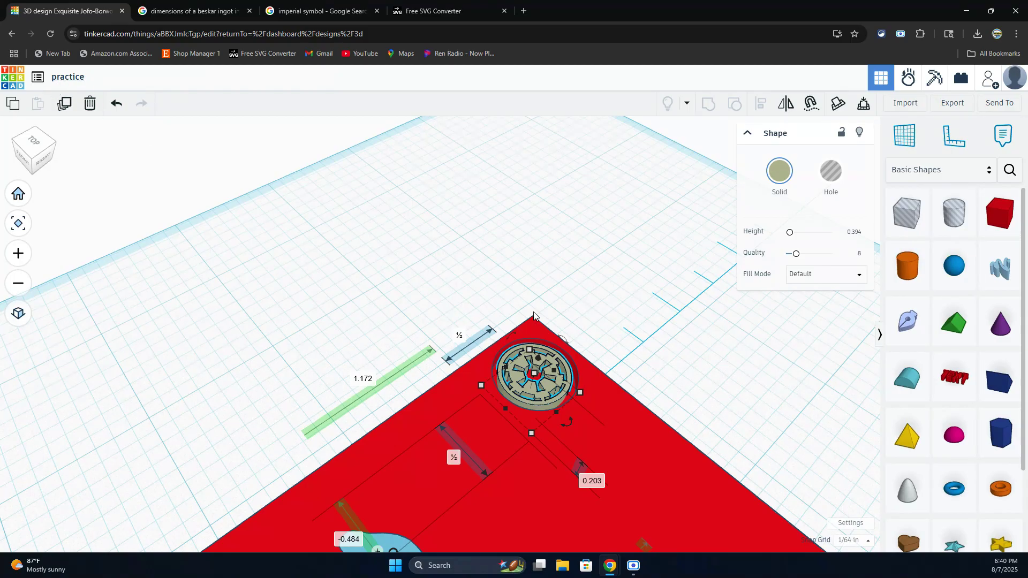
{"action": "left_click", "coordinate": [641, 319]}
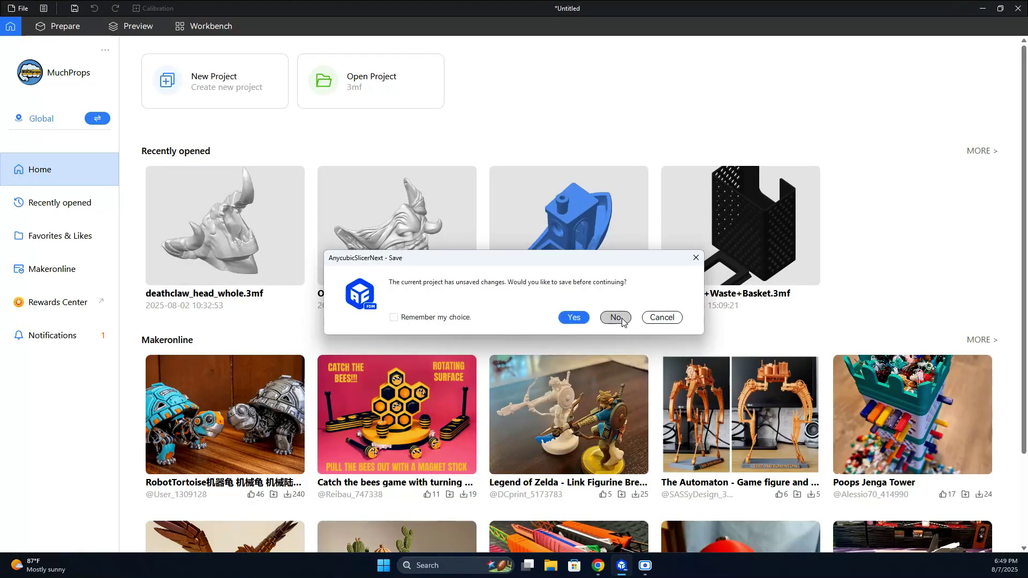
In AnycubicSlicerNext, start a new project without saving the changes to the current one.
{"action": "left_click", "coordinate": [616, 318]}
{"action": "scroll", "coordinate": [589, 254], "scroll_direction": "up", "scroll_amount": 2}
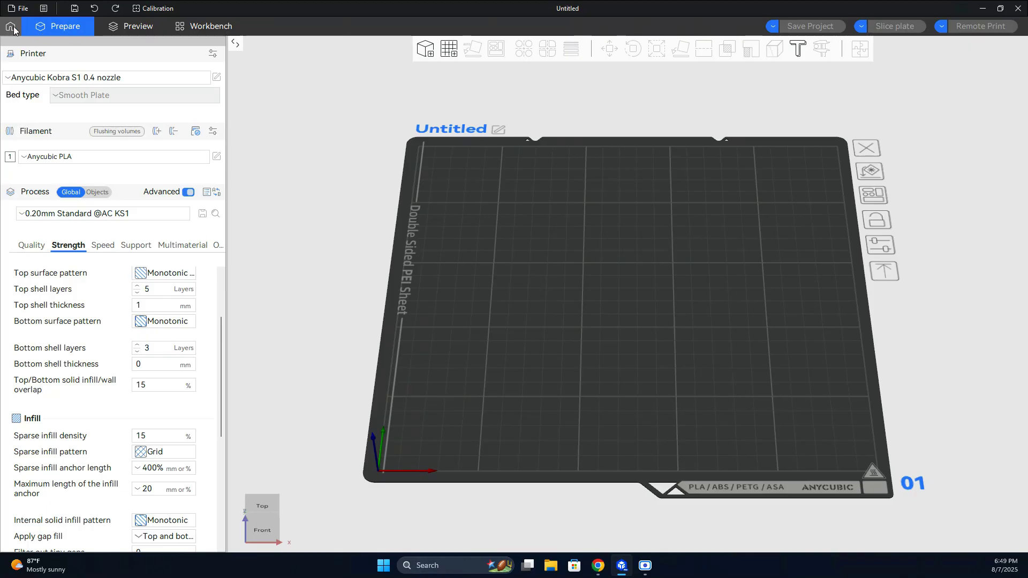
{"action": "left_click", "coordinate": [21, 8]}
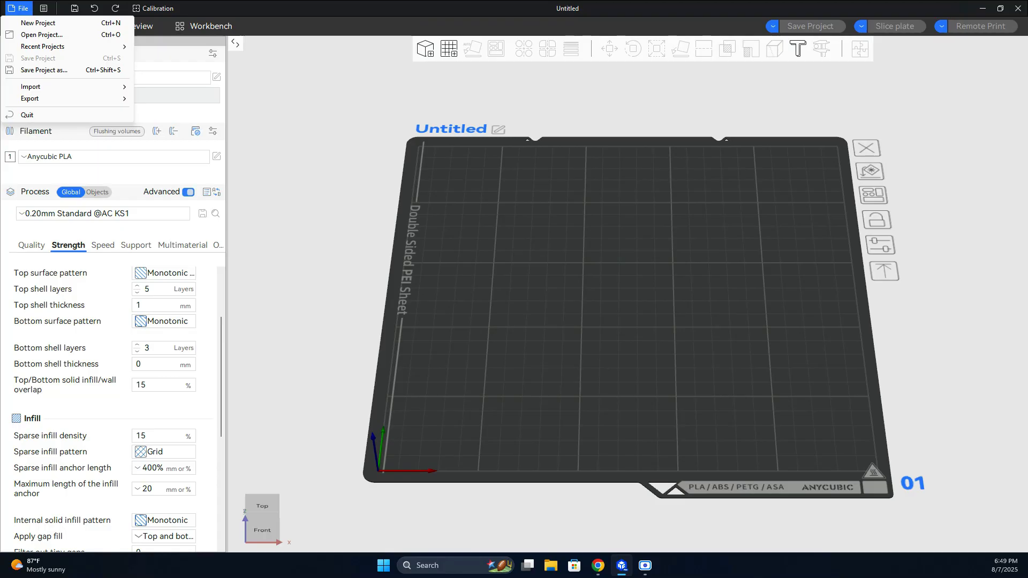
{"action": "key", "text": "Escape"}
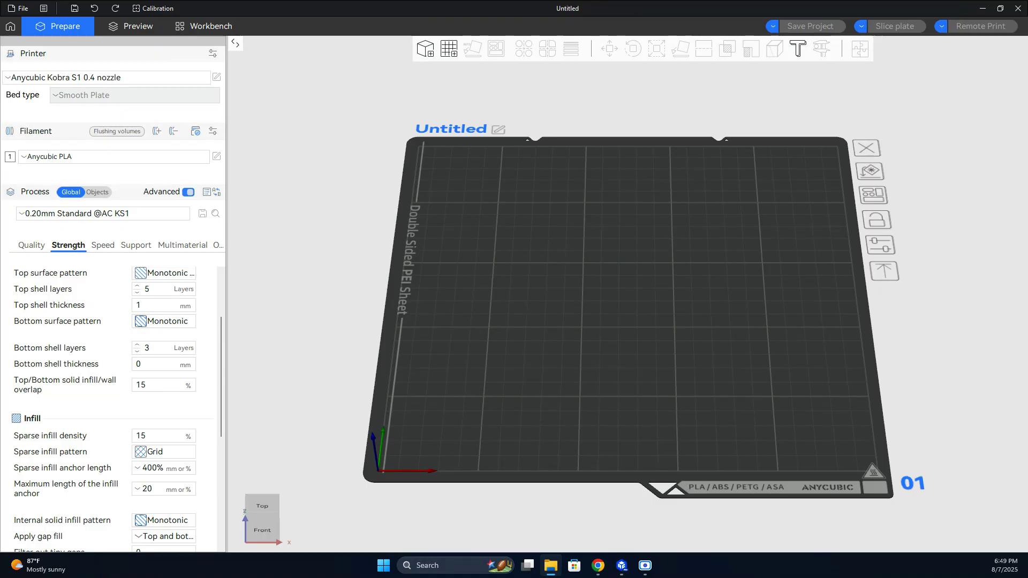
Load Beskar Steel.stl from the file folder onto the empty build plate and view the ingot closely.
{"action": "left_click_drag", "start_coordinate": [216, 267], "coordinate": [589, 319]}
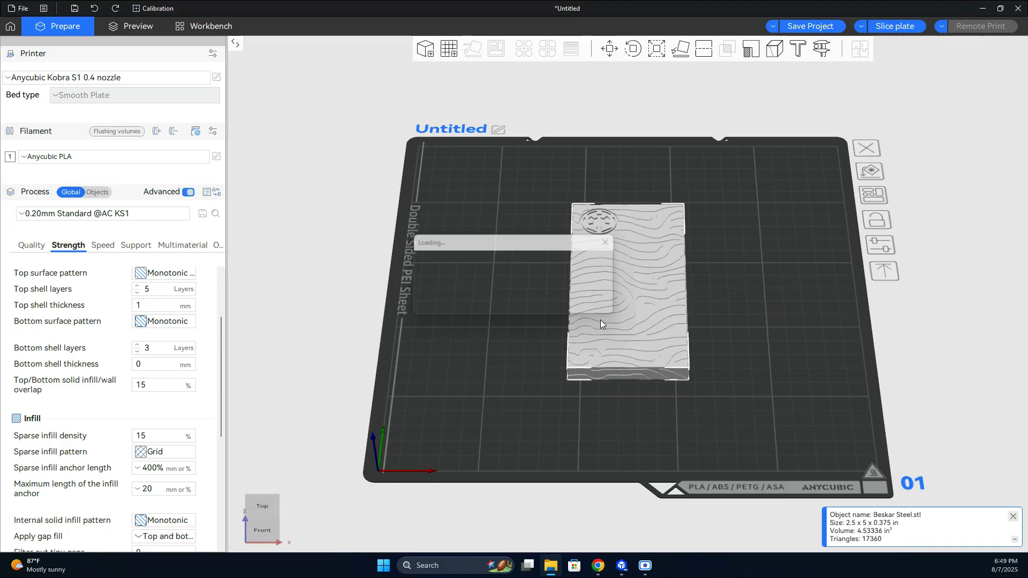
{"action": "left_click", "coordinate": [782, 365]}
{"action": "scroll", "coordinate": [730, 342], "scroll_direction": "up", "scroll_amount": 5}
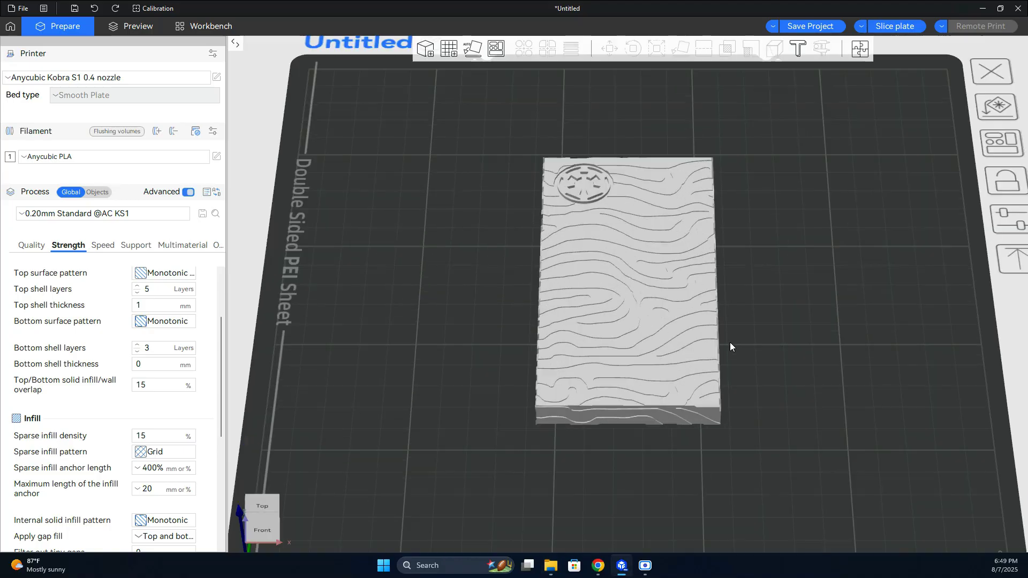
{"action": "left_click_drag", "start_coordinate": [811, 357], "coordinate": [758, 345]}
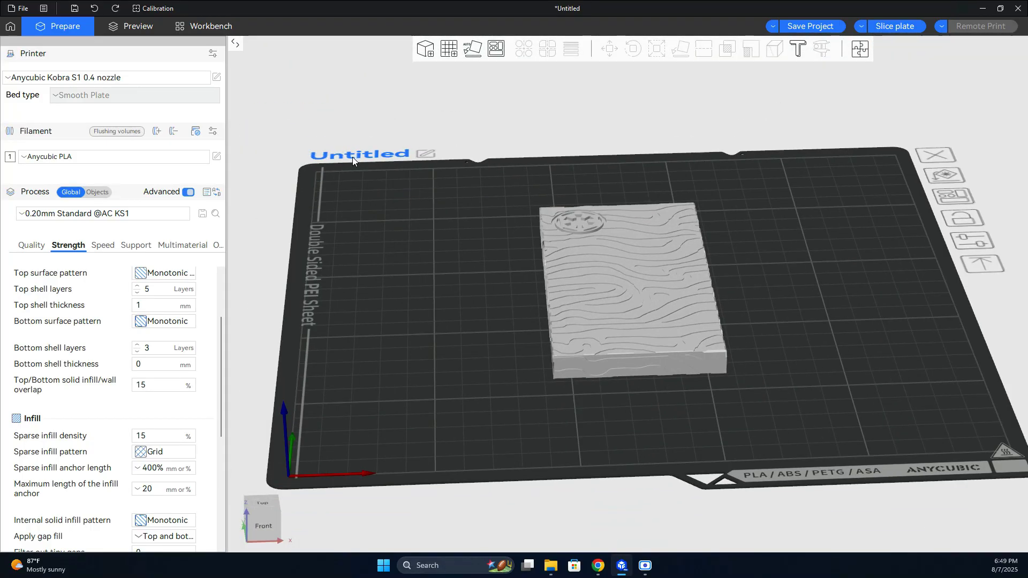
Name the build plate "beskar ingot".
{"action": "left_click", "coordinate": [428, 154]}
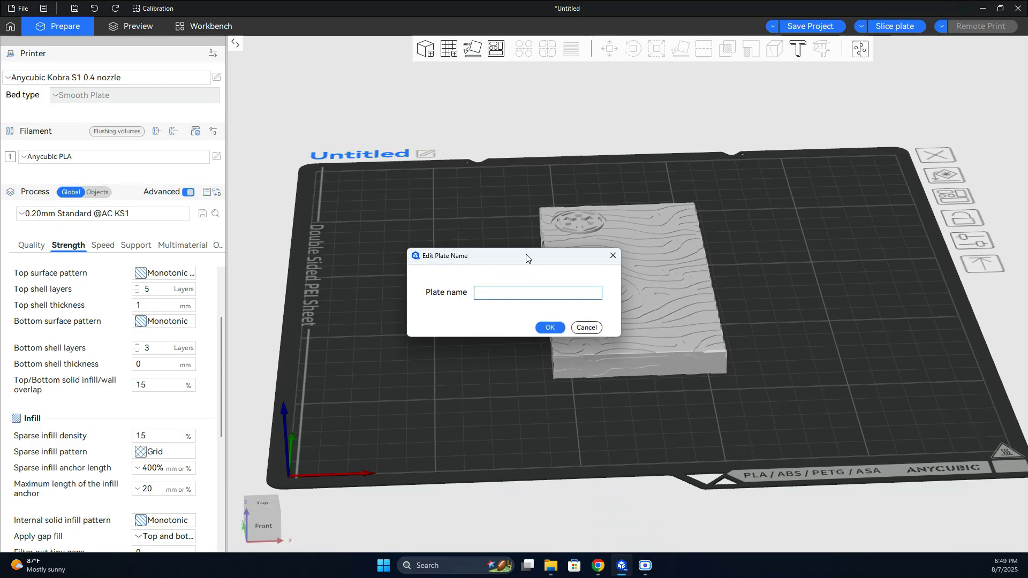
{"action": "type", "text": "besk"}
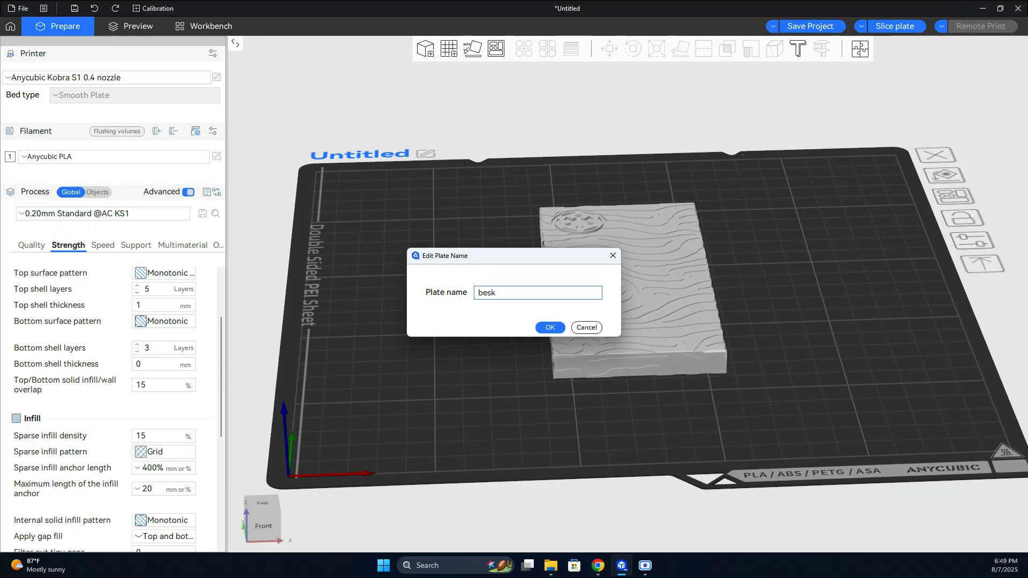
{"action": "type", "text": "ar ingot"}
{"action": "left_click", "coordinate": [550, 327]}
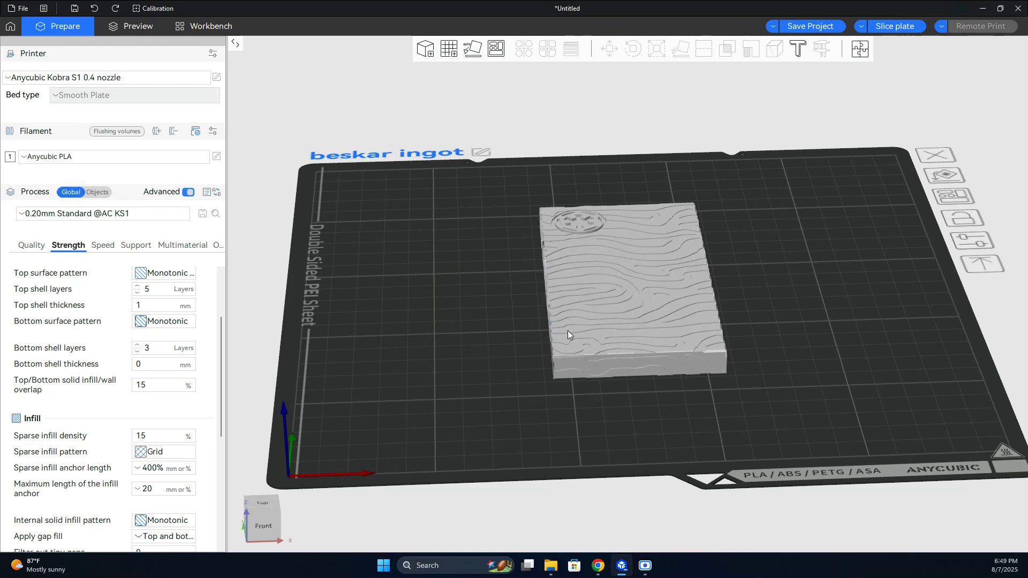
Slice the plate and examine the ingot's sliced preview together with the printing time and filament estimates.
{"action": "left_click_drag", "start_coordinate": [823, 268], "coordinate": [819, 275]}
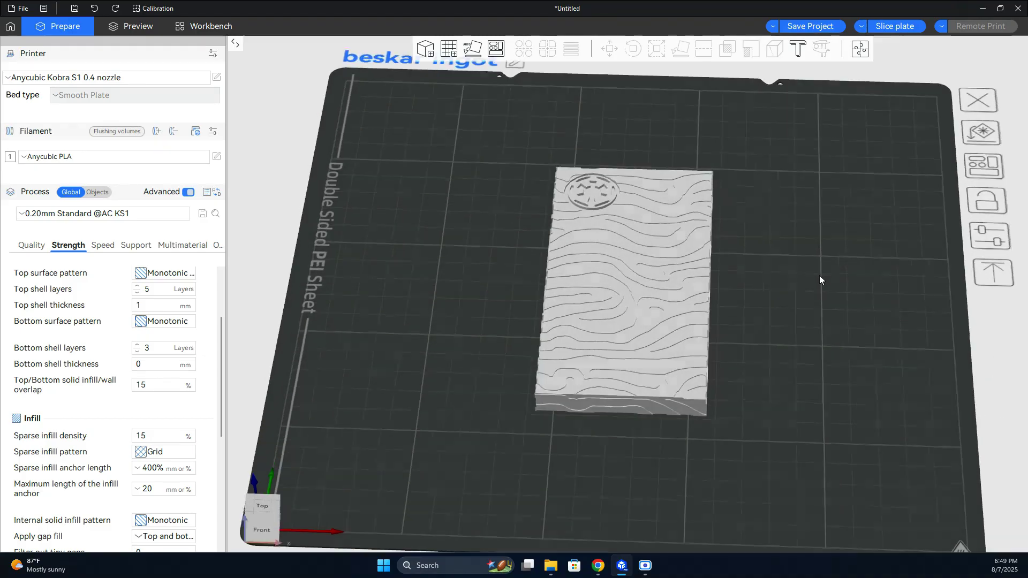
{"action": "left_click", "coordinate": [910, 28]}
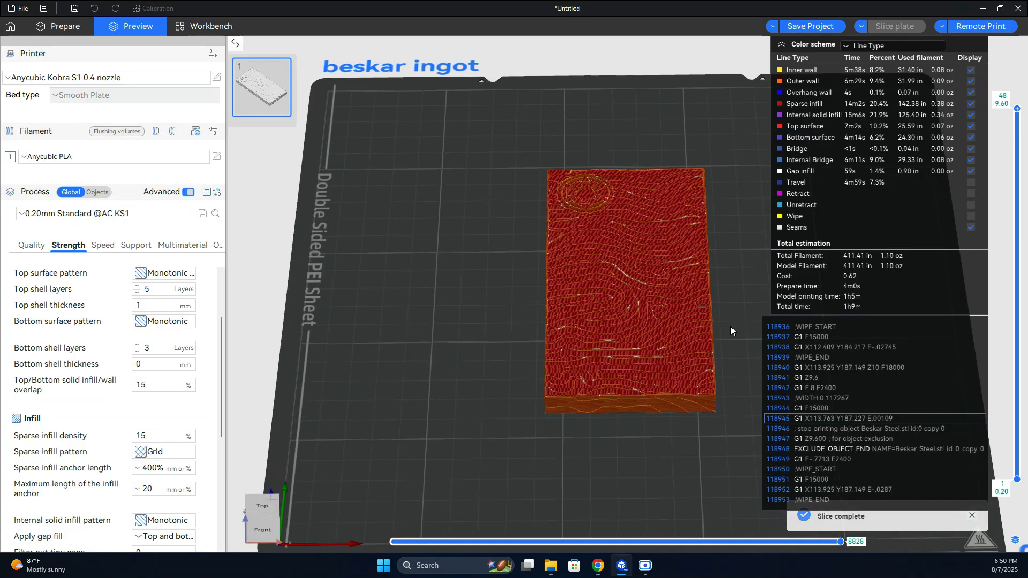
{"action": "left_click_drag", "start_coordinate": [481, 203], "coordinate": [451, 216]}
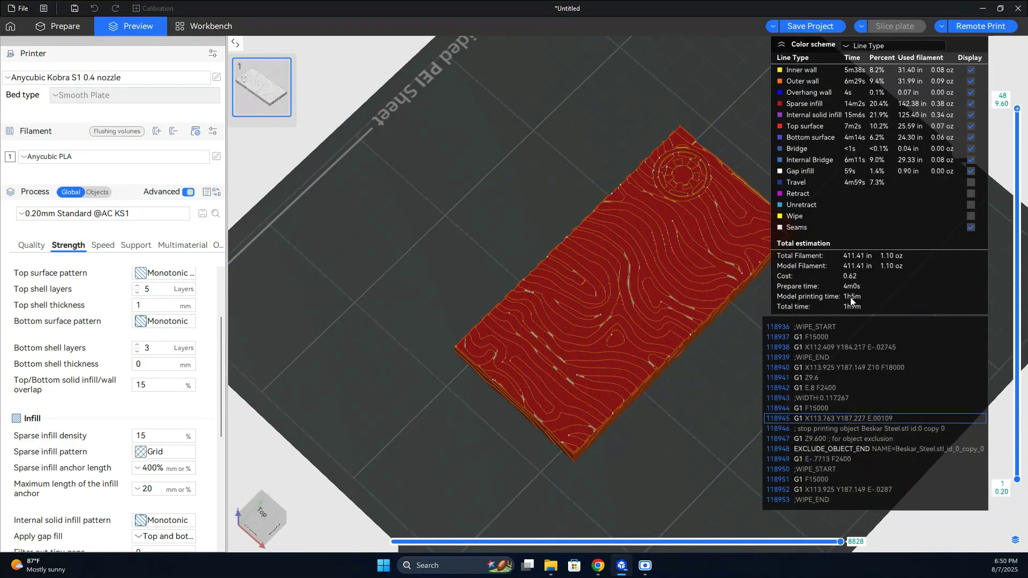
{"action": "left_click_drag", "start_coordinate": [702, 381], "coordinate": [480, 355]}
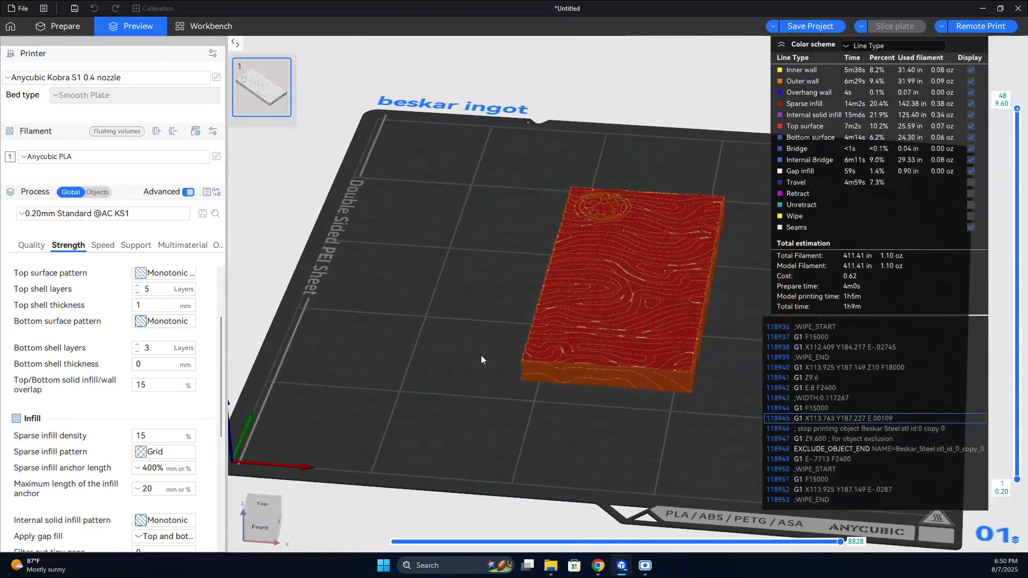
{"action": "scroll", "coordinate": [558, 402], "scroll_direction": "down", "scroll_amount": 3}
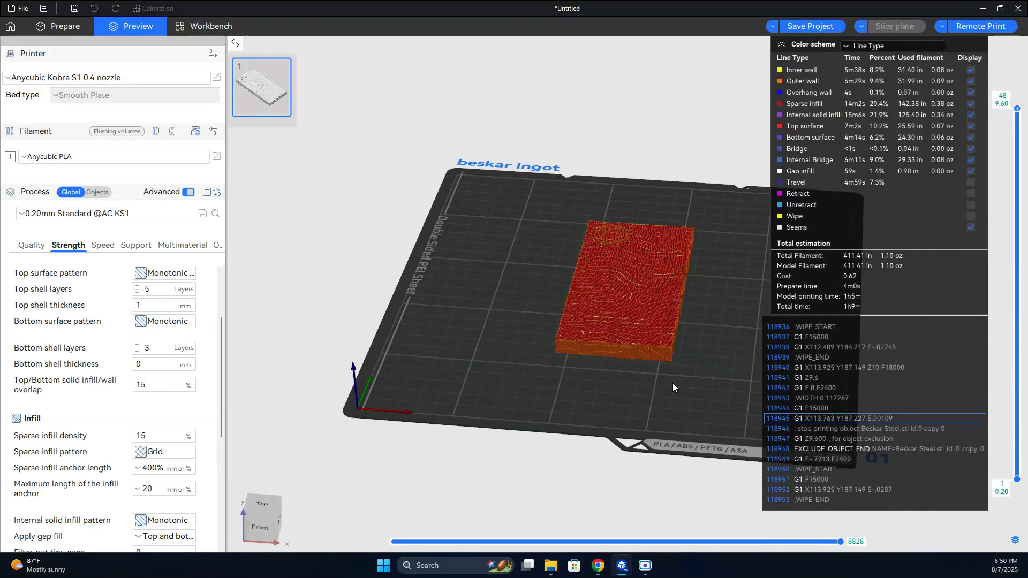
{"action": "scroll", "coordinate": [734, 312], "scroll_direction": "up", "scroll_amount": 1}
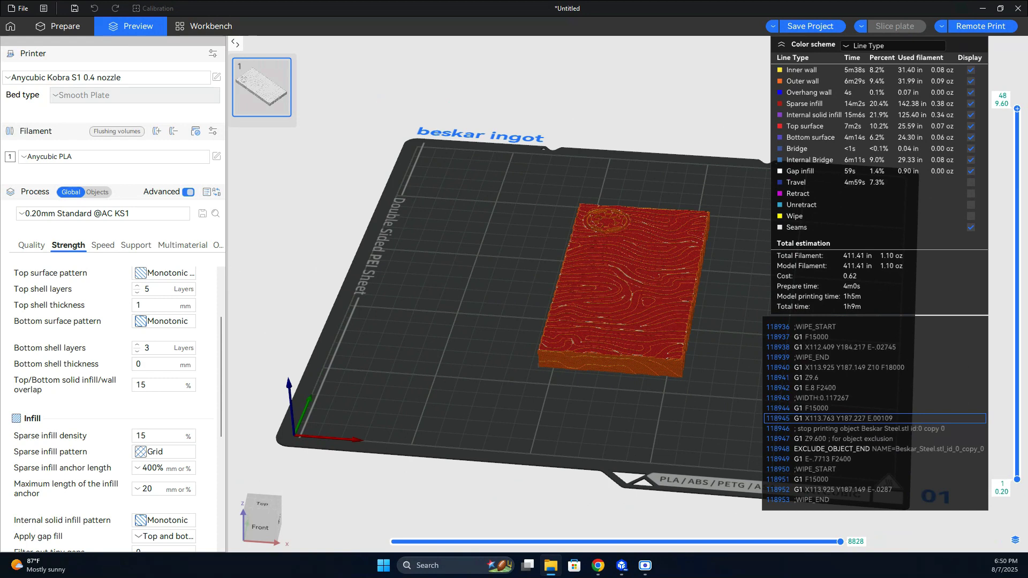
Add bounty puck.stl to the plate and move the puck clear of the ingot, to its left.
{"action": "mouse_move", "coordinate": [485, 268]}
{"action": "left_mouse_down"}
{"action": "mouse_move", "coordinate": [487, 280]}
{"action": "mouse_move", "coordinate": [473, 277]}
{"action": "left_mouse_up"}
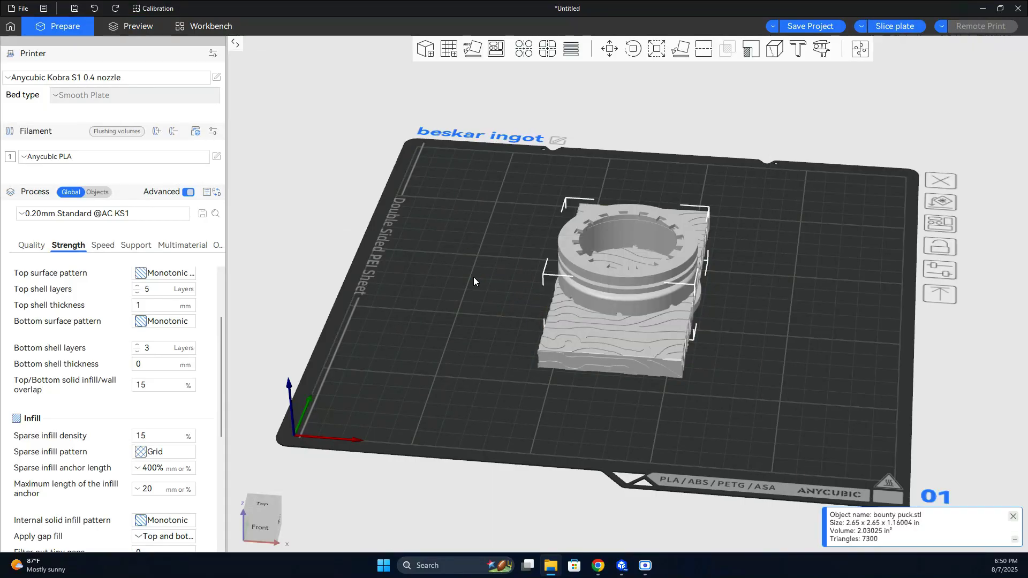
{"action": "left_click_drag", "start_coordinate": [675, 271], "coordinate": [453, 293]}
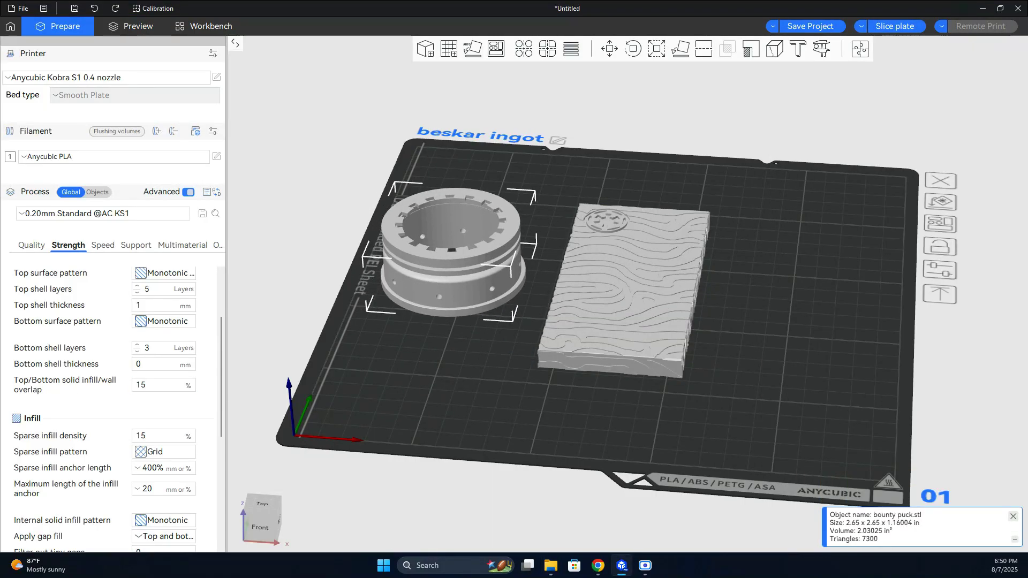
Add Tracking Fob Mandalorian.stl to the plate and place the fob to the right of the ingot.
{"action": "left_click_drag", "start_coordinate": [321, 482], "coordinate": [832, 318]}
{"action": "left_click_drag", "start_coordinate": [553, 153], "coordinate": [747, 186]}
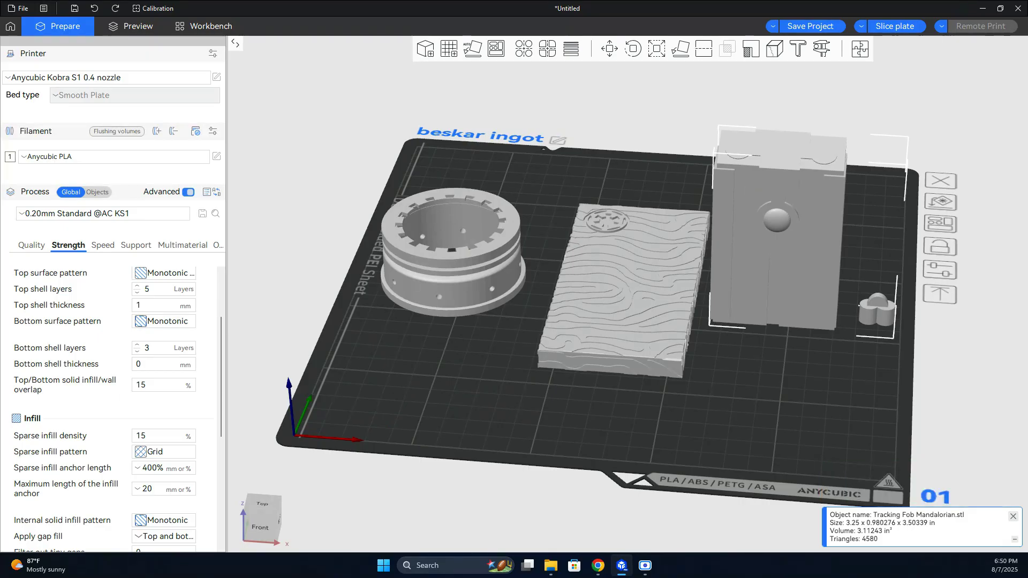
{"action": "mouse_move", "coordinate": [814, 384]}
{"action": "left_mouse_down"}
{"action": "mouse_move", "coordinate": [683, 374]}
{"action": "mouse_move", "coordinate": [747, 352]}
{"action": "mouse_move", "coordinate": [831, 397]}
{"action": "mouse_move", "coordinate": [832, 380]}
{"action": "left_mouse_up"}
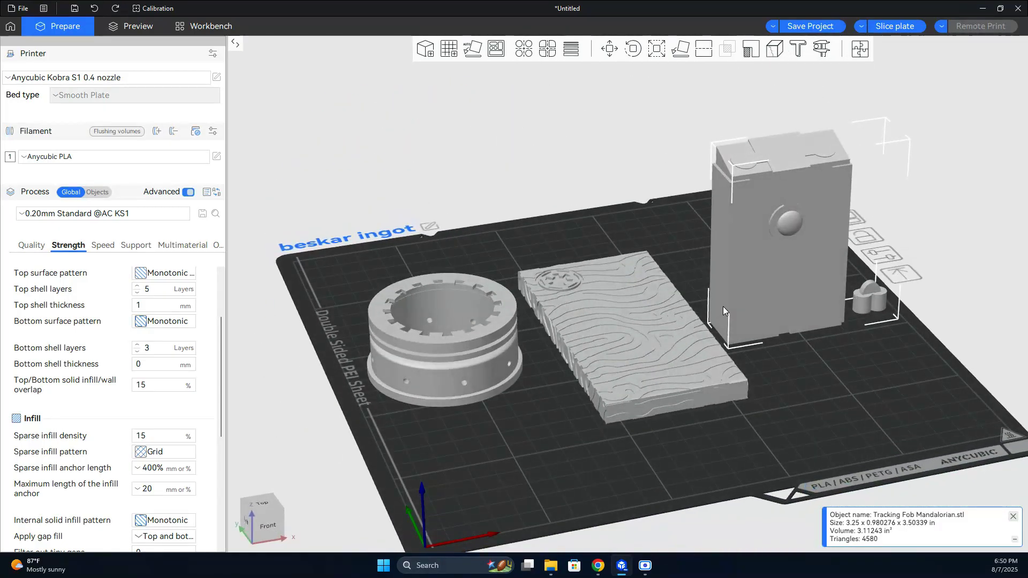